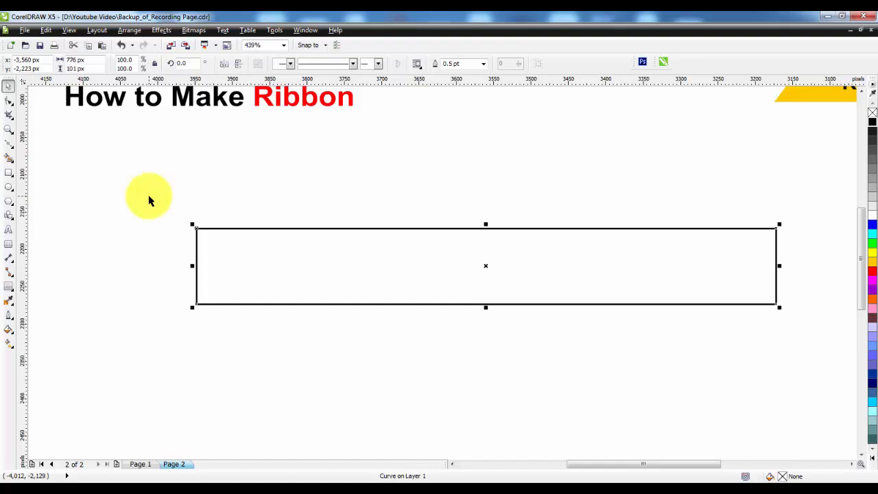
# - Convert the long rectangle to curves
pyautogui.hotkey('ctrl', 'z')
pyautogui.click(129, 29)
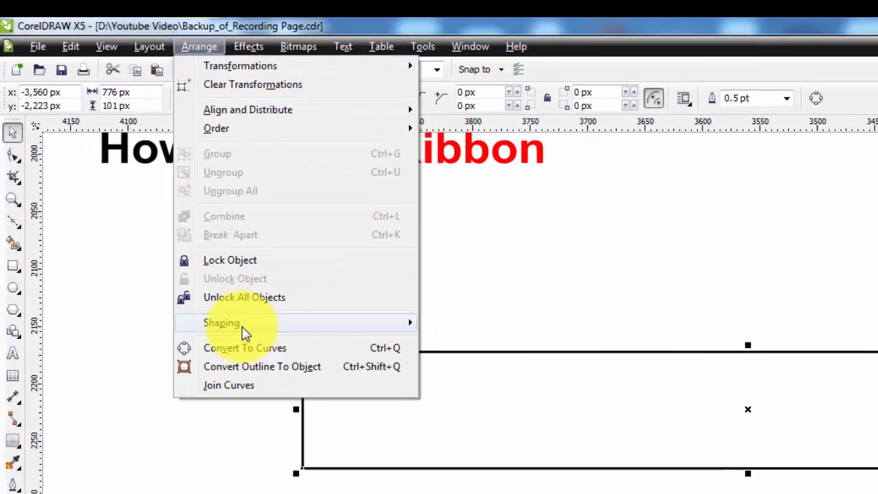
pyautogui.click(252, 349)
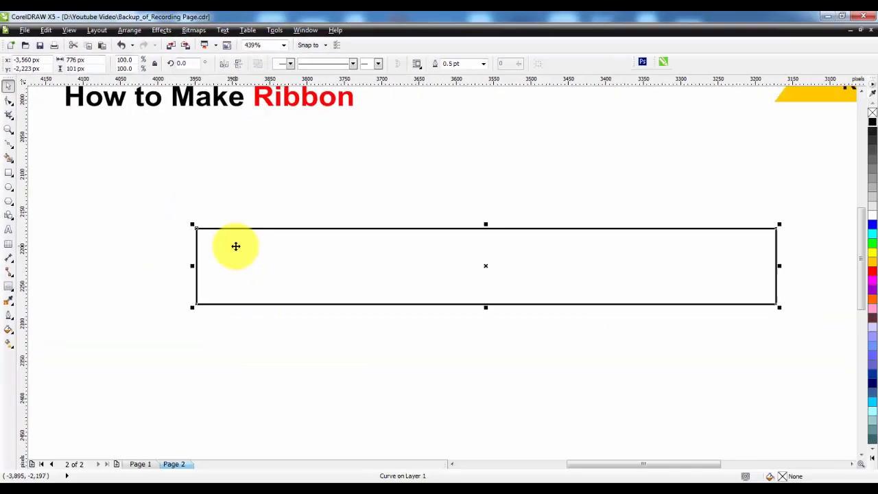
# - Move the rectangle's left-edge midpoint inward to form a notch and its right-edge midpoint outward to form a pointed tip
pyautogui.click(11, 102)
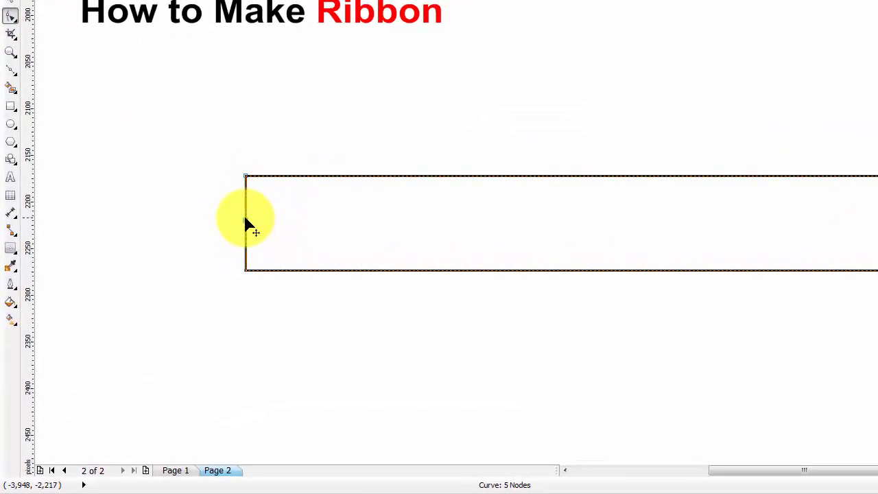
pyautogui.moveTo(246, 221); pyautogui.dragTo(291, 226)
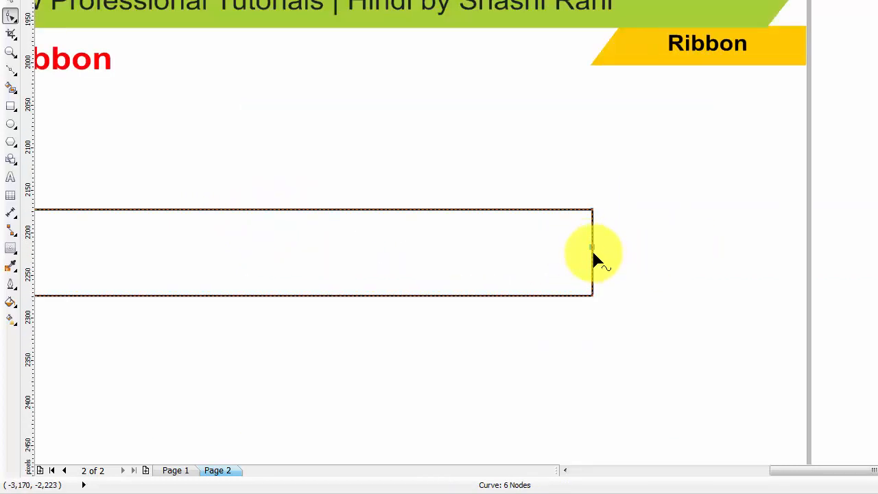
pyautogui.moveTo(593, 247); pyautogui.dragTo(640, 251)
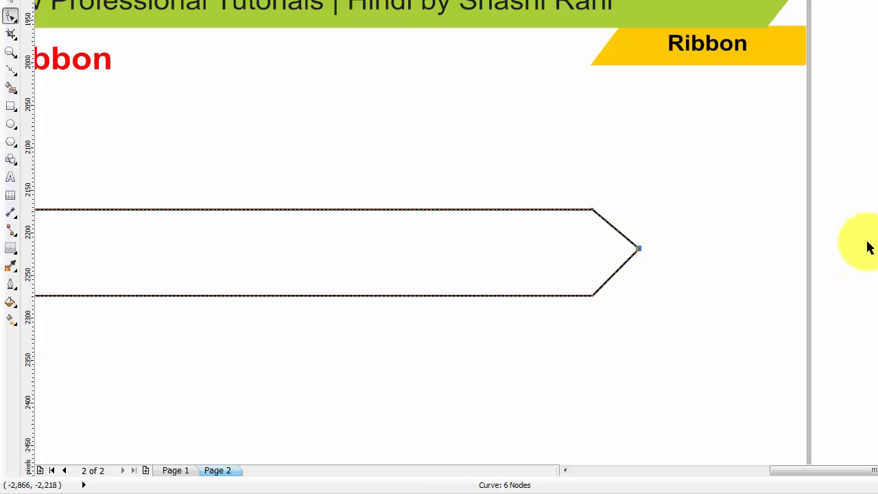
# - Fine-tune the ribbon's right tip node so the point sits vertically centred between the long edges
pyautogui.press('space')
pyautogui.scroll(-2, 366, 297)
pyautogui.click(473, 279)
pyautogui.scroll(1, 473, 279)
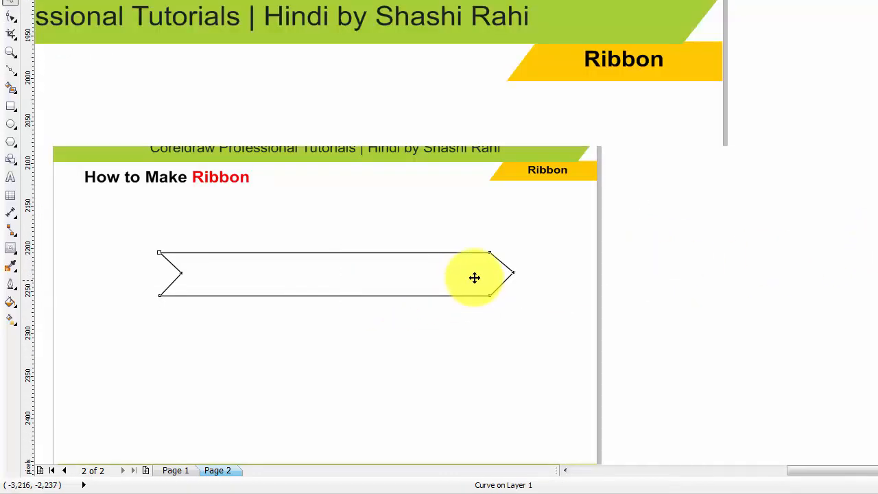
pyautogui.click(10, 16)
pyautogui.scroll(1, 458, 305)
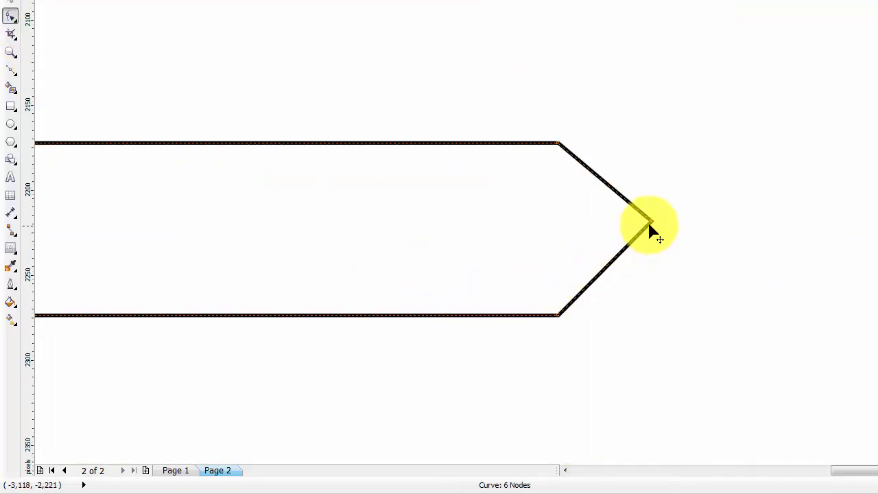
pyautogui.moveTo(653, 223); pyautogui.dragTo(656, 227)
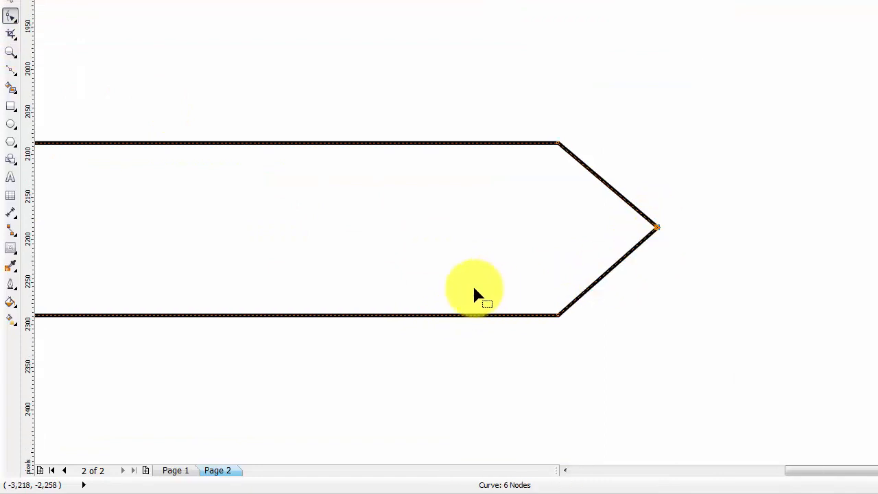
pyautogui.scroll(-2, 473, 291)
pyautogui.hotkey('shift', 'F4')
pyautogui.click(10, 4)
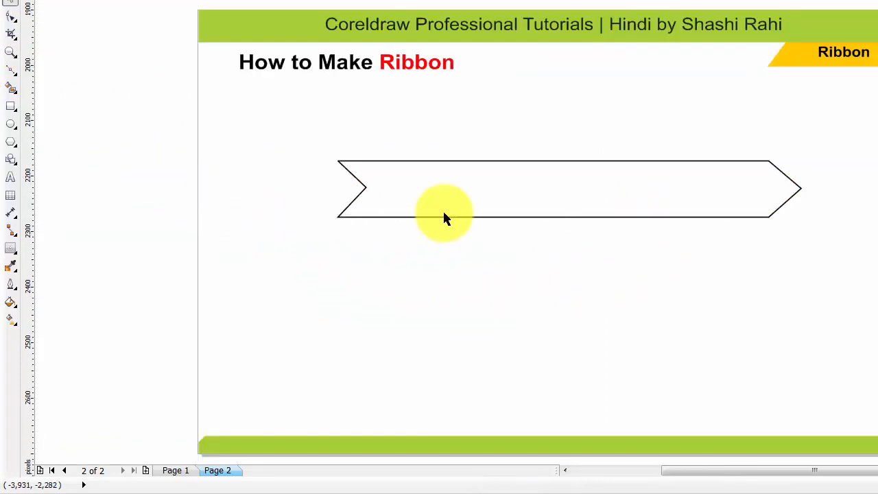
# - Place two vertical guidelines across the ribbon near its notched end, at about -3,810 px and -3,746 px
pyautogui.click(416, 216)
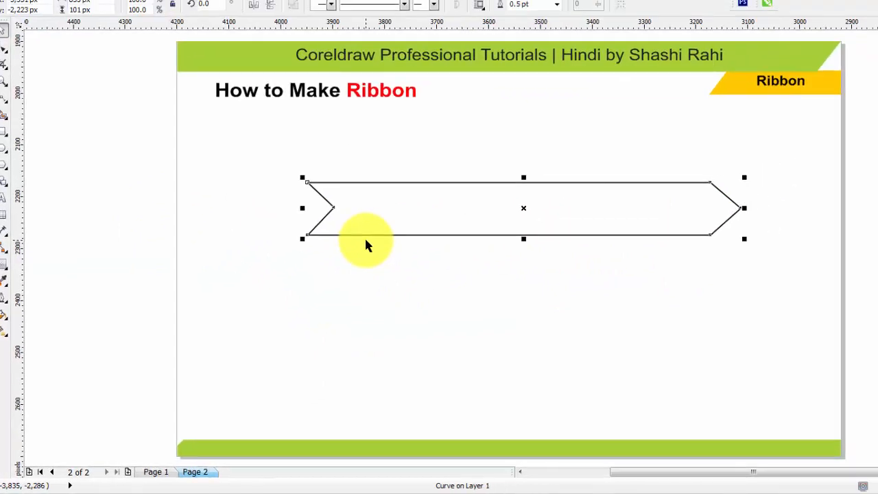
pyautogui.press('z')
pyautogui.moveTo(211, 112); pyautogui.dragTo(877, 262)
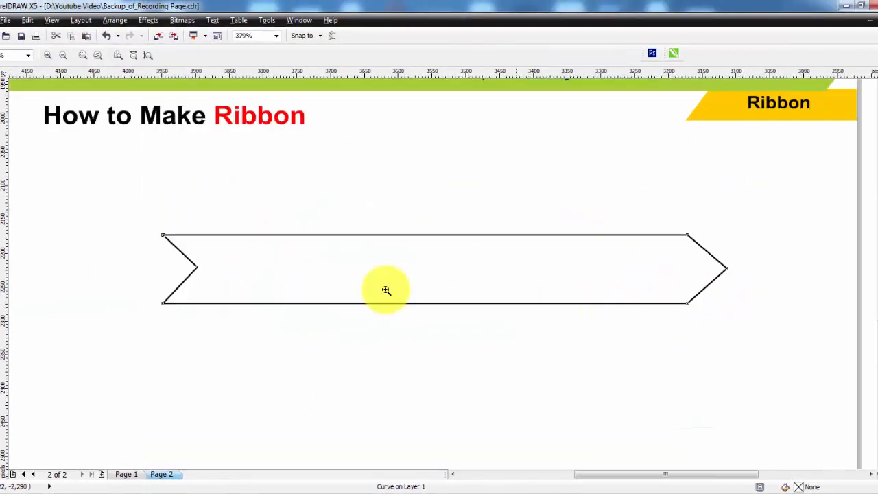
pyautogui.press('space')
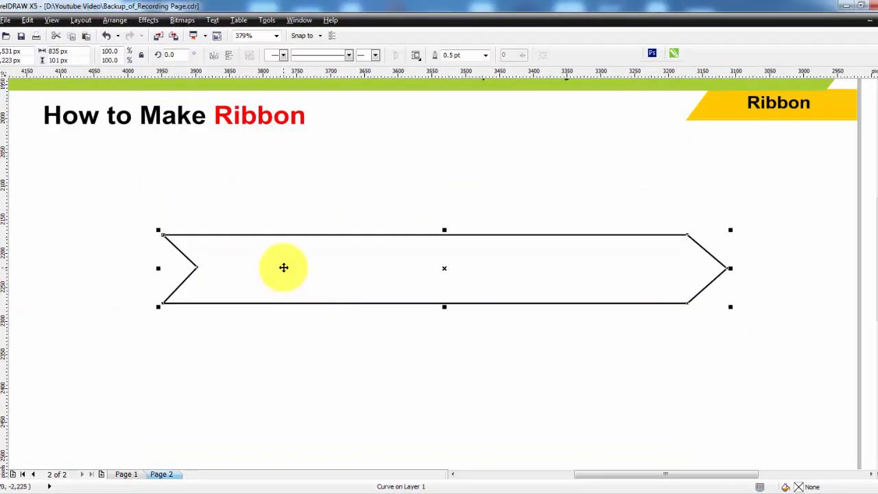
pyautogui.moveTo(10, 208); pyautogui.dragTo(257, 227)
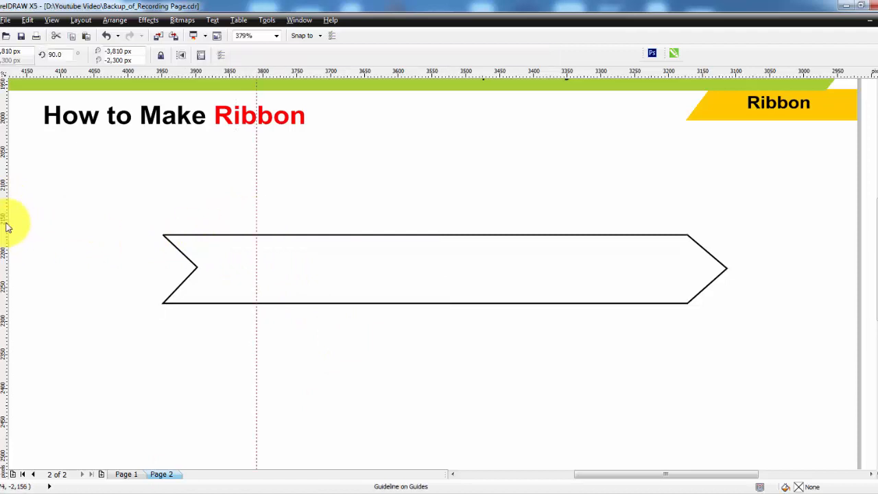
pyautogui.moveTo(8, 228); pyautogui.dragTo(299, 251)
# - Add four nodes to the ribbon's upper edge, one at each guideline and one just outside each of them
pyautogui.press('F2')
pyautogui.moveTo(172, 204); pyautogui.dragTo(458, 379)
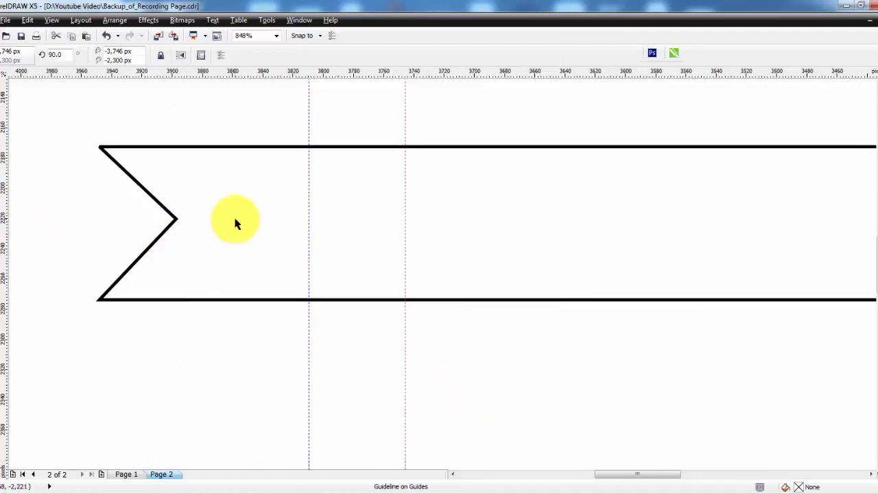
pyautogui.moveTo(297, 246); pyautogui.dragTo(277, 295)
pyautogui.press('space')
pyautogui.click(162, 198)
pyautogui.click(2, 93)
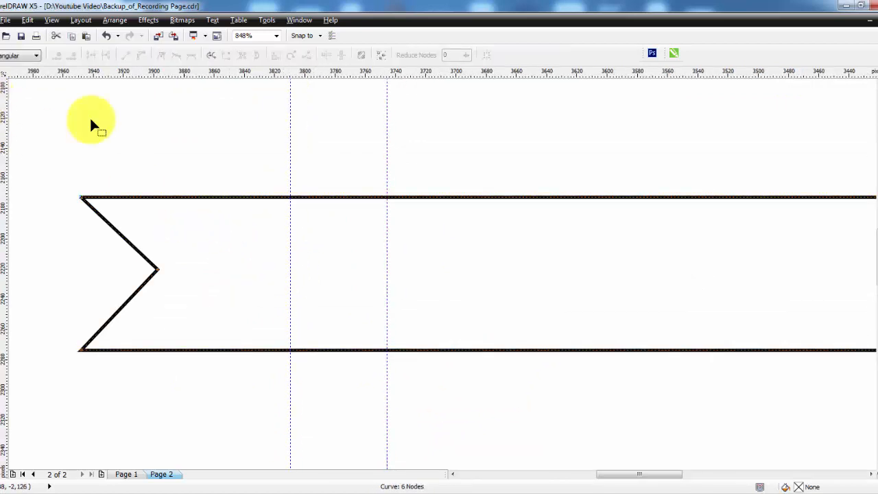
pyautogui.scroll(2, 289, 206)
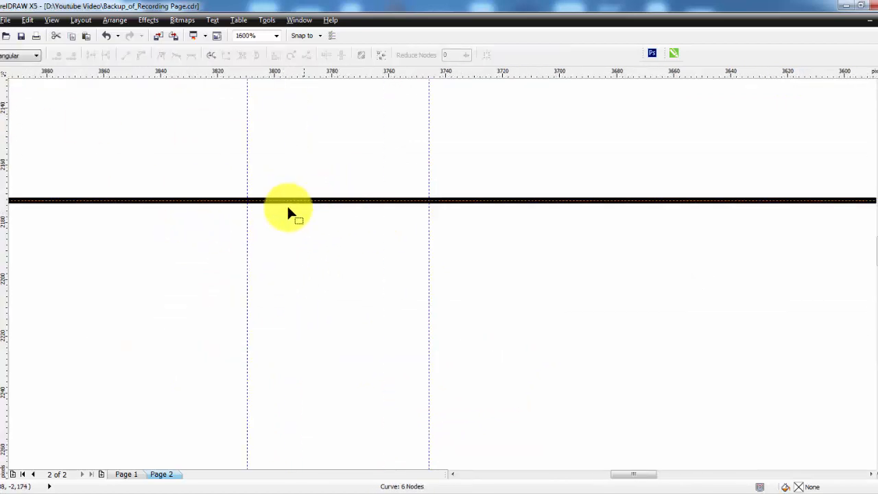
pyautogui.doubleClick(247, 201)
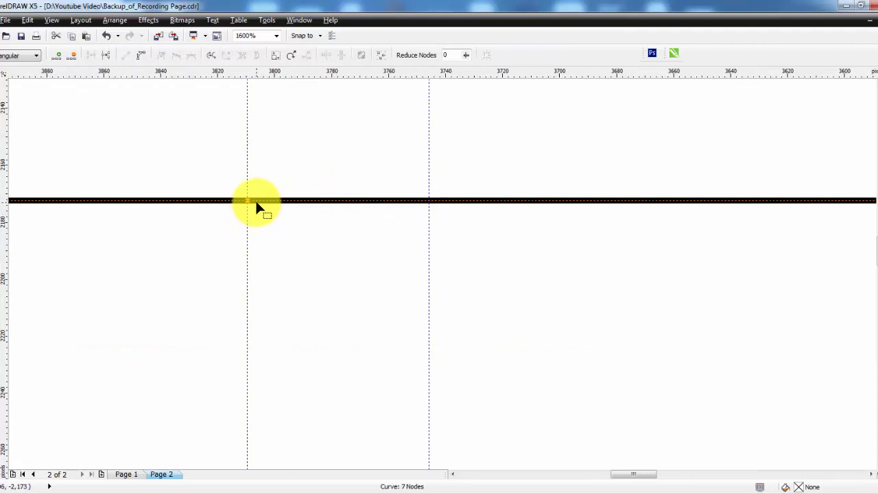
pyautogui.doubleClick(429, 200)
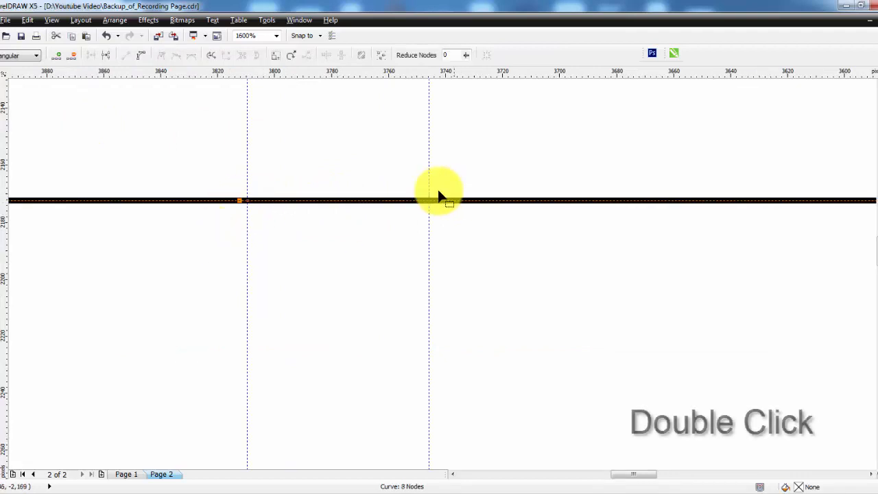
pyautogui.doubleClick(427, 200)
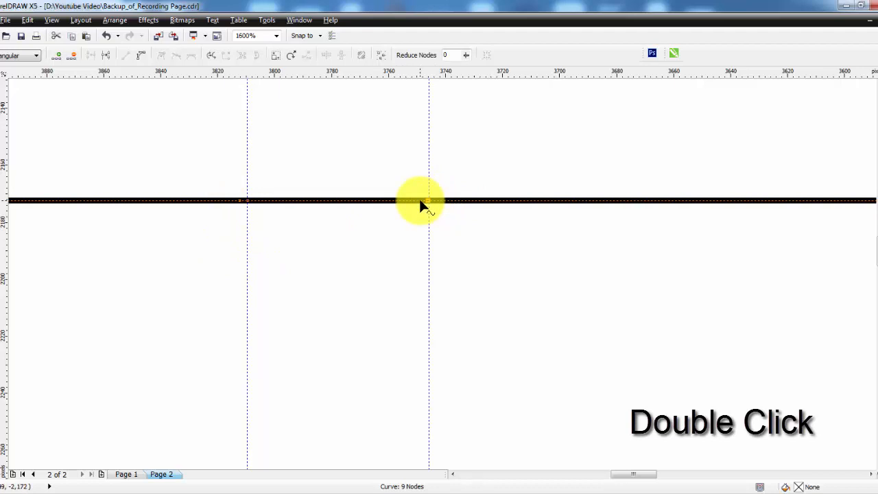
pyautogui.doubleClick(433, 199)
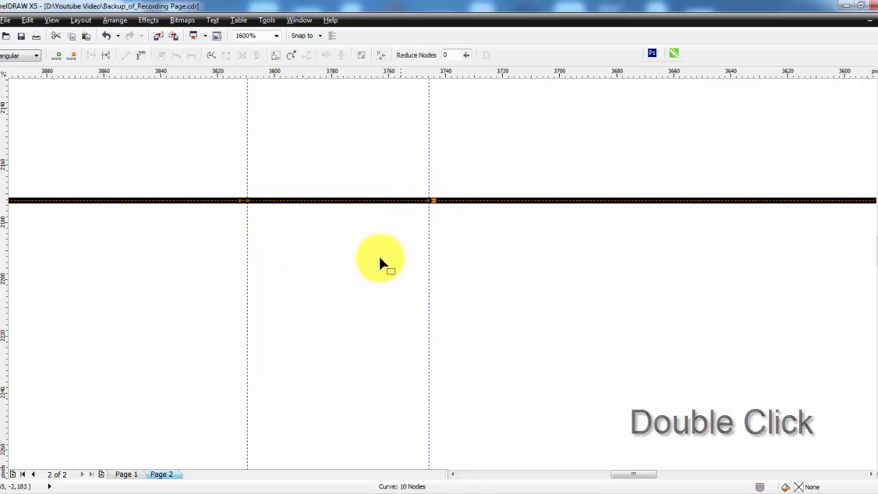
# - Convert the upper edge segment between the guidelines to a curve and bend it upward into a hump steeper on its left side
pyautogui.click(325, 201)
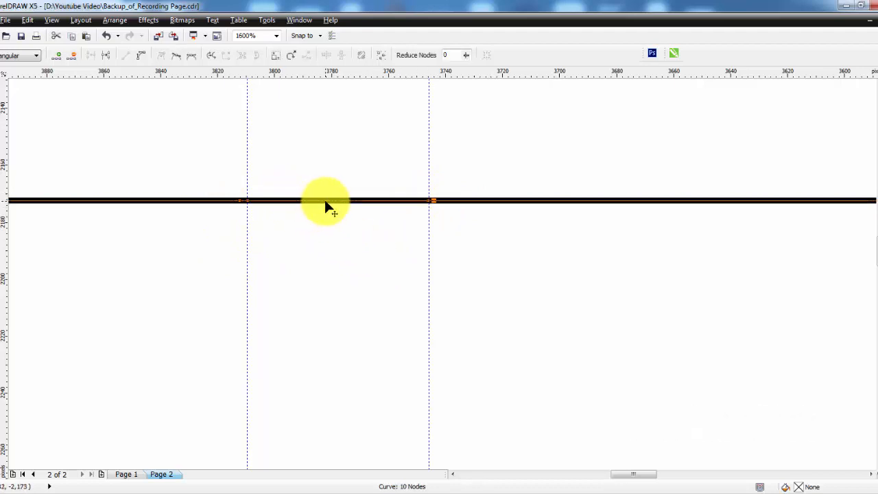
pyautogui.click(141, 58)
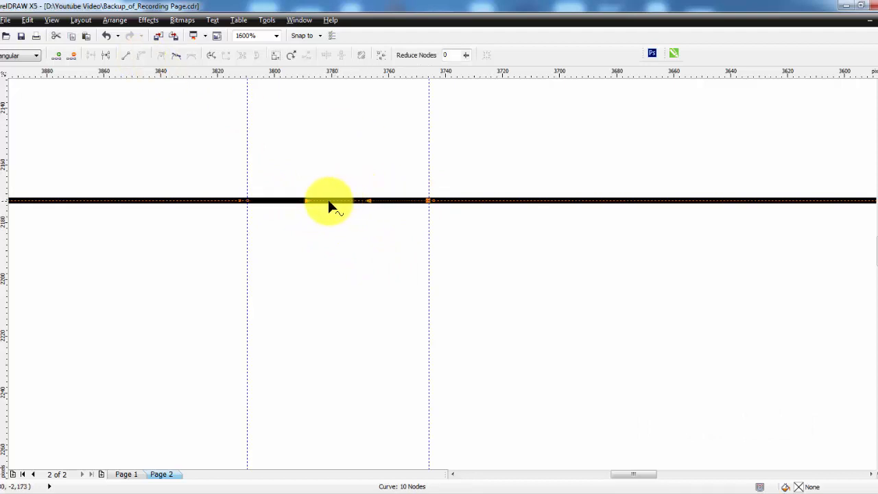
pyautogui.moveTo(306, 200); pyautogui.dragTo(278, 115)
pyautogui.hotkey('ctrl', 'z')
pyautogui.moveTo(294, 200); pyautogui.dragTo(278, 162)
pyautogui.scroll(-1, 368, 312)
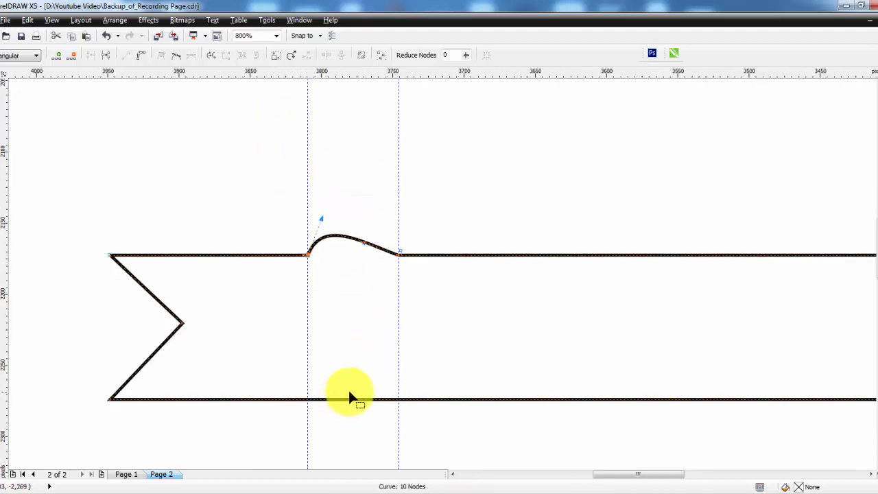
pyautogui.moveTo(331, 237); pyautogui.dragTo(326, 231)
# - Add four nodes to the ribbon's lower edge, a close pair at each guideline
pyautogui.scroll(1, 348, 412)
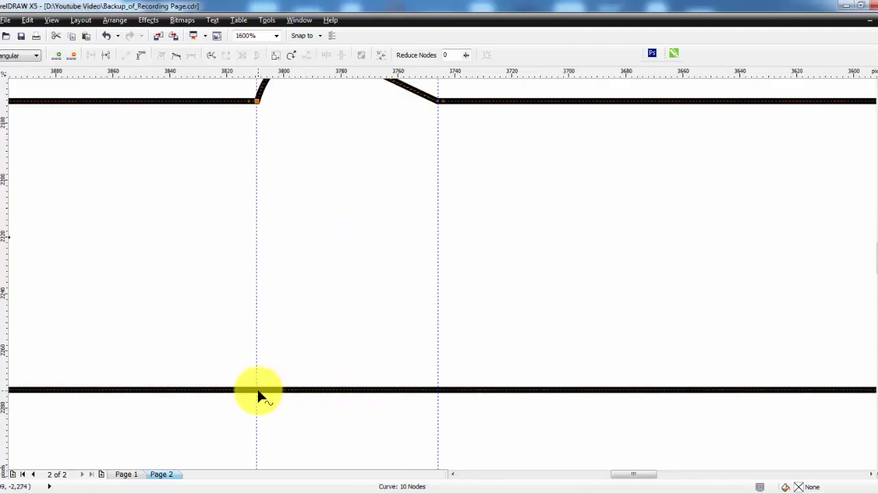
pyautogui.doubleClick(257, 390)
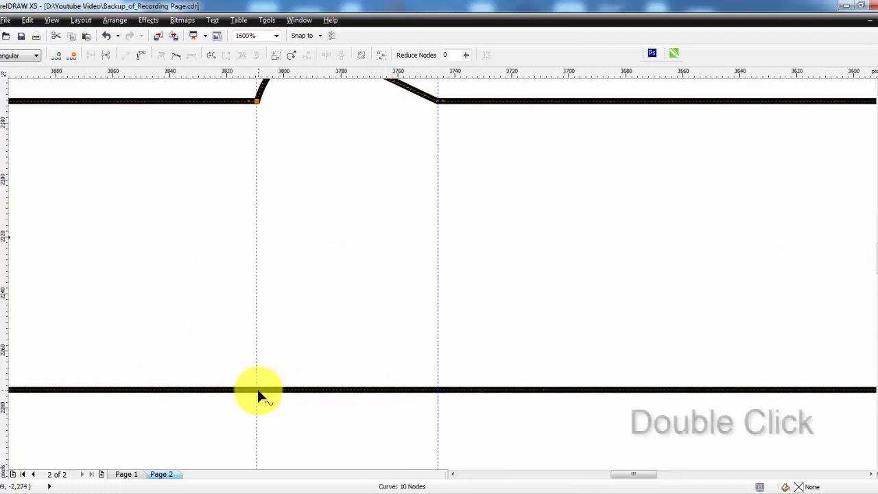
pyautogui.doubleClick(438, 388)
pyautogui.scroll(1, 333, 393)
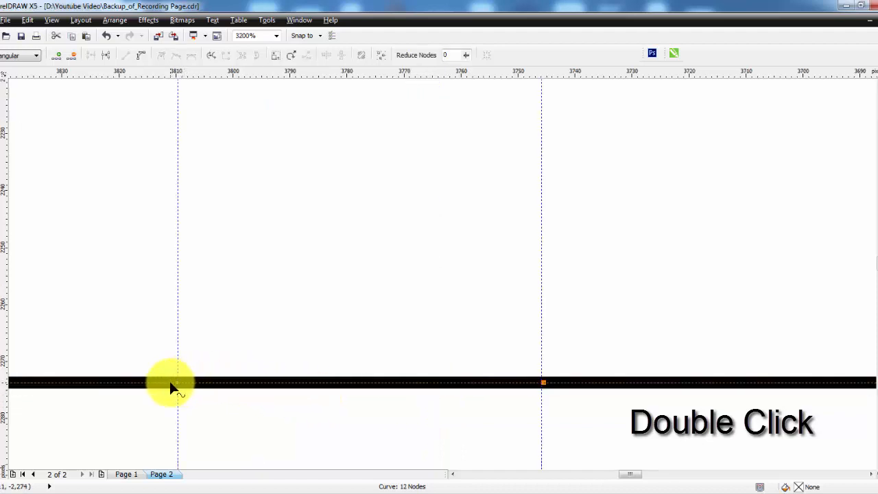
pyautogui.doubleClick(172, 388)
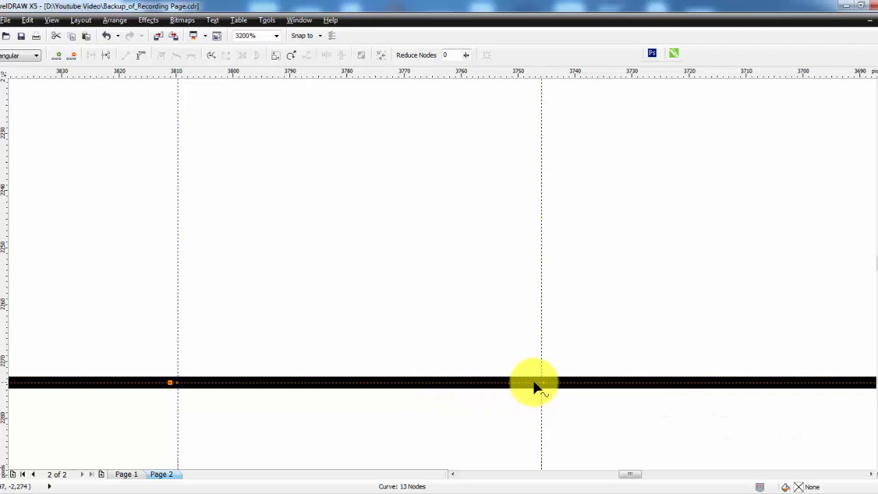
pyautogui.click(521, 399)
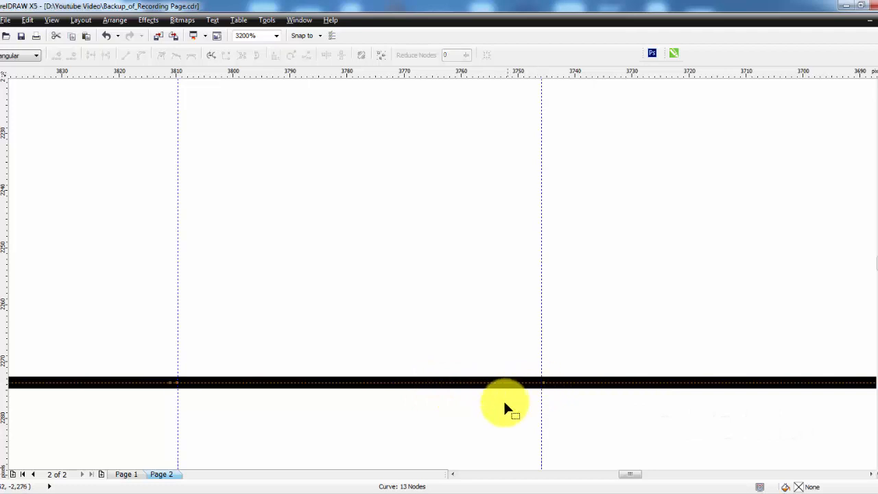
pyautogui.doubleClick(538, 386)
pyautogui.scroll(-1, 408, 371)
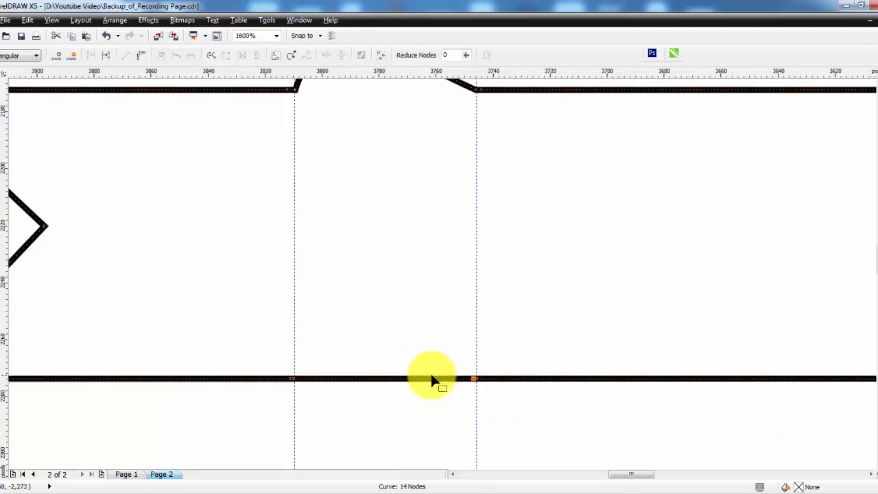
# - Convert the lower edge segment between the guidelines to a curve and bend it upward into a low hump
pyautogui.click(386, 378)
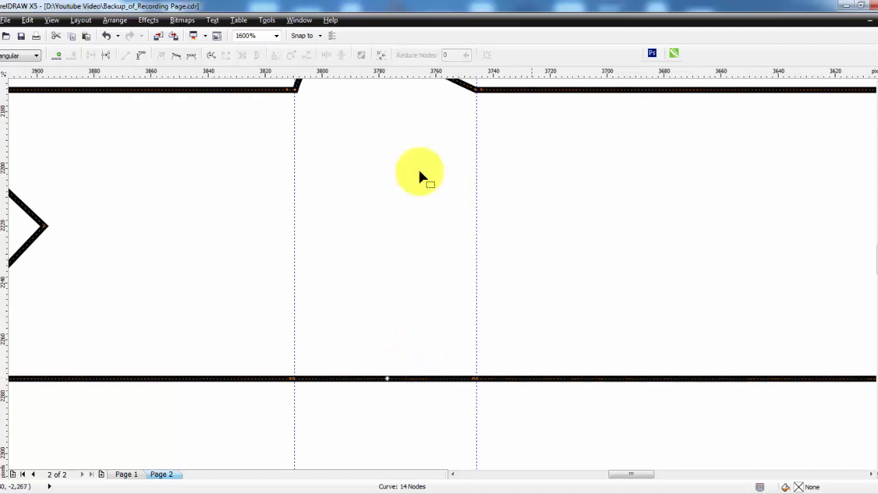
pyautogui.click(142, 57)
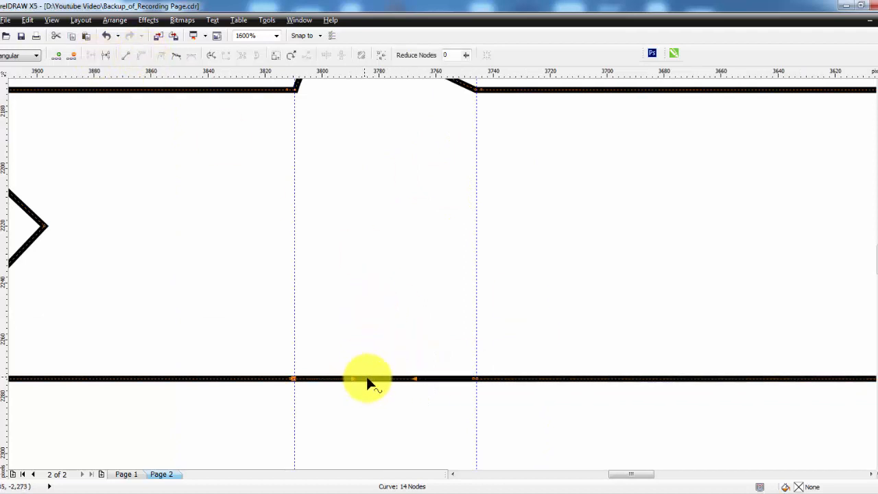
pyautogui.moveTo(373, 379); pyautogui.dragTo(349, 346)
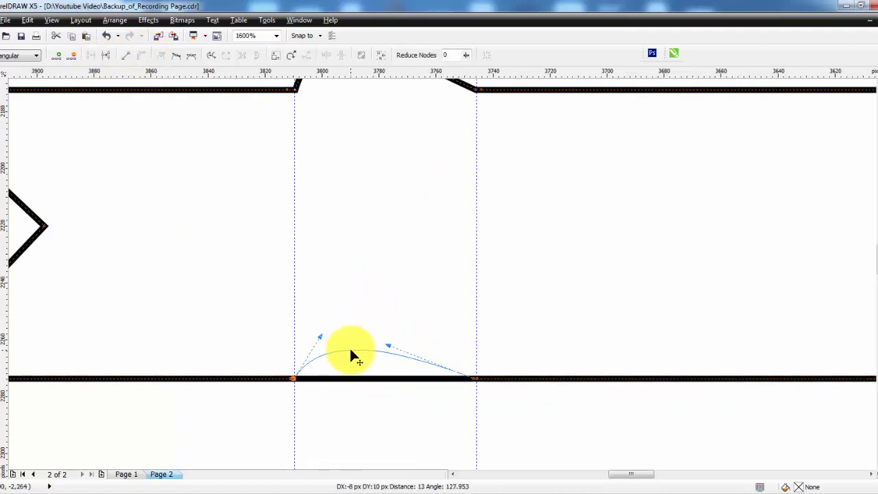
pyautogui.scroll(-1, 432, 353)
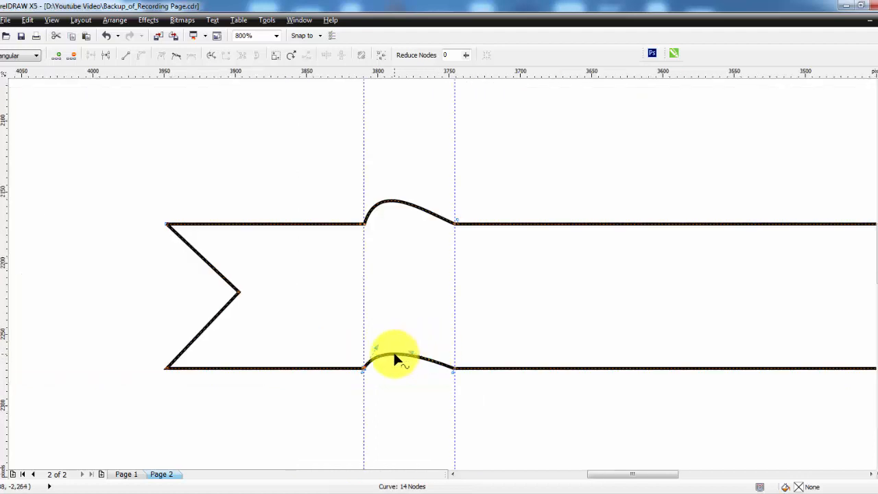
# - Refine the upper and lower humps so both curves have a similar height and leftward lean
pyautogui.moveTo(393, 356); pyautogui.dragTo(402, 353)
pyautogui.moveTo(385, 201); pyautogui.dragTo(385, 203)
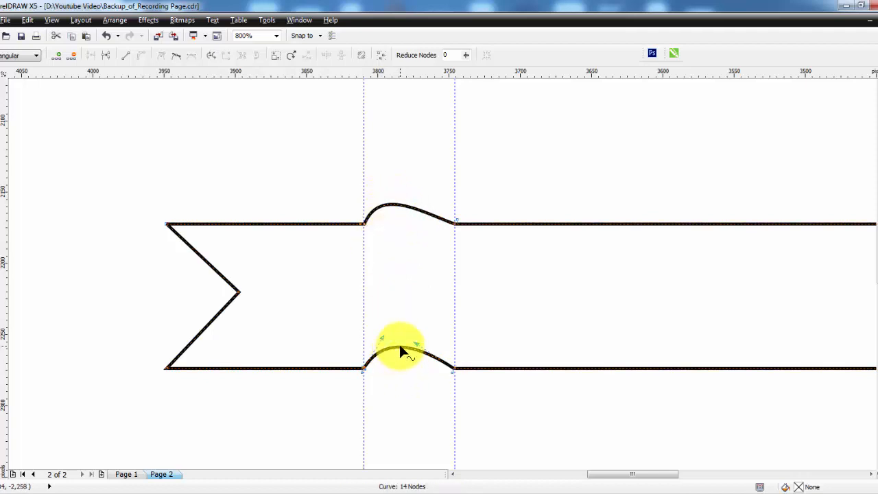
pyautogui.moveTo(400, 346); pyautogui.dragTo(389, 343)
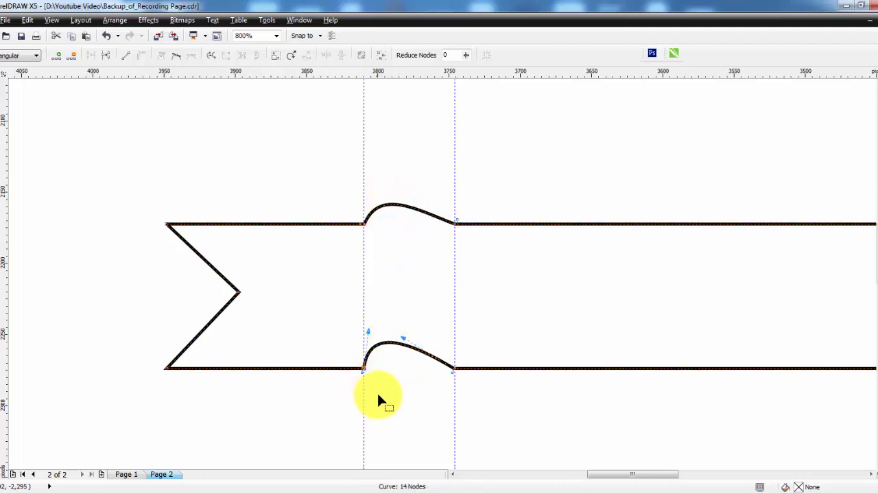
# - Round out the lower hump and raise the upper one so the two curves between the guidelines match
pyautogui.click(391, 342)
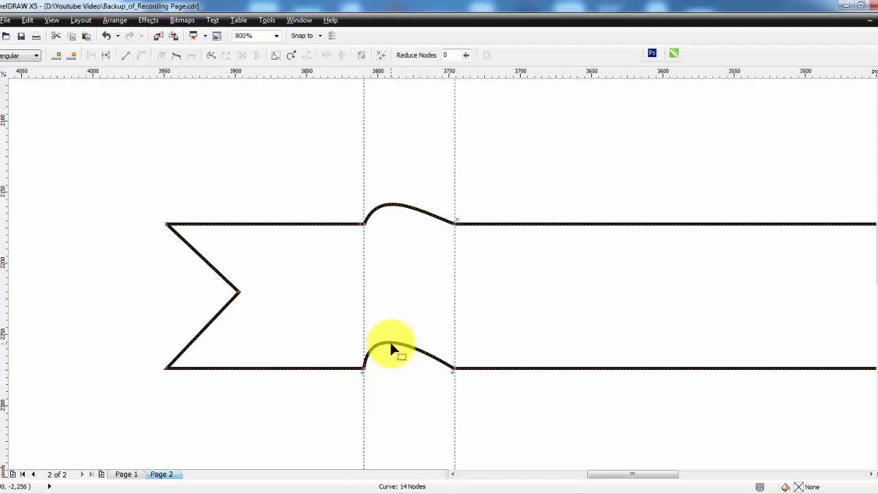
pyautogui.moveTo(385, 344); pyautogui.dragTo(391, 343)
pyautogui.moveTo(408, 204); pyautogui.dragTo(396, 203)
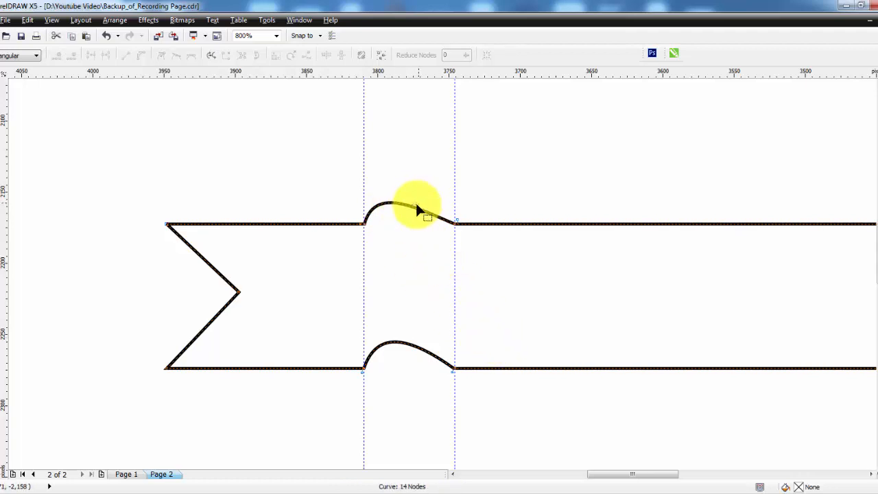
pyautogui.moveTo(409, 204)
pyautogui.mouseDown()
pyautogui.moveTo(419, 200)
pyautogui.moveTo(412, 204)
pyautogui.mouseUp()
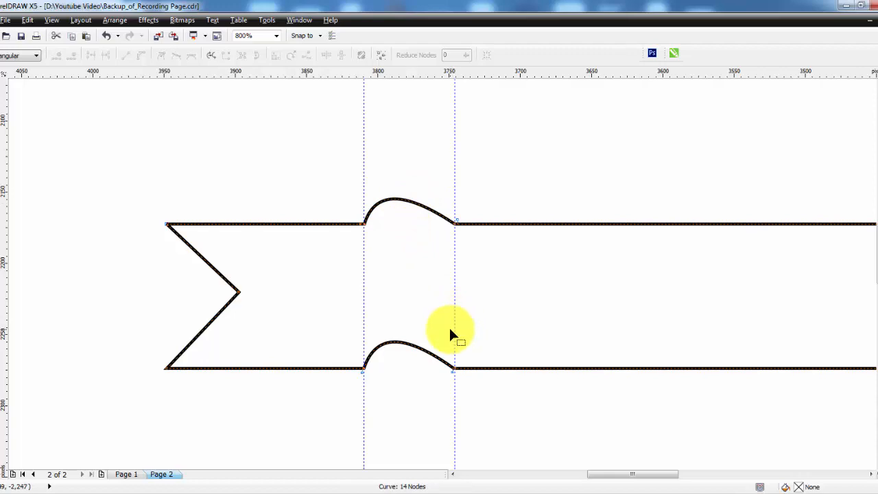
# - Apply a horizontal linear fountain fill to the ribbon from the notched end to the pointed tip, with red at both ends
pyautogui.hotkey('shift', 'F4')
pyautogui.press('F2')
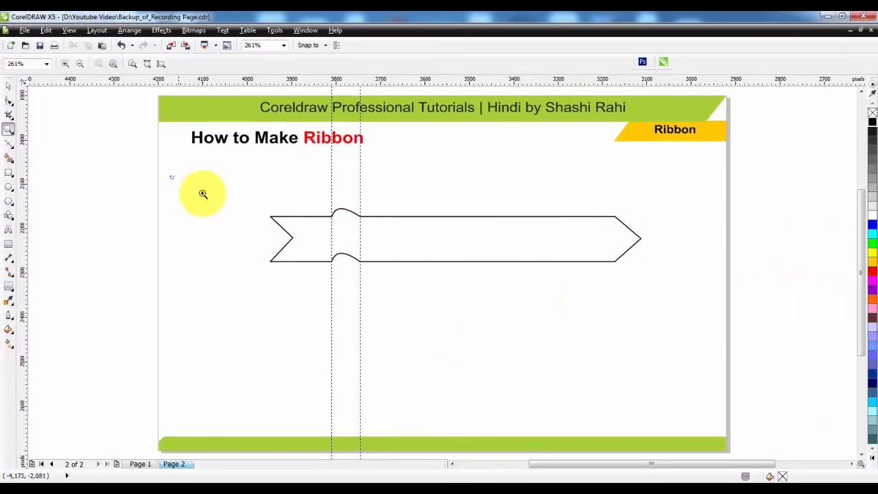
pyautogui.moveTo(172, 176); pyautogui.dragTo(725, 339)
pyautogui.click(371, 235)
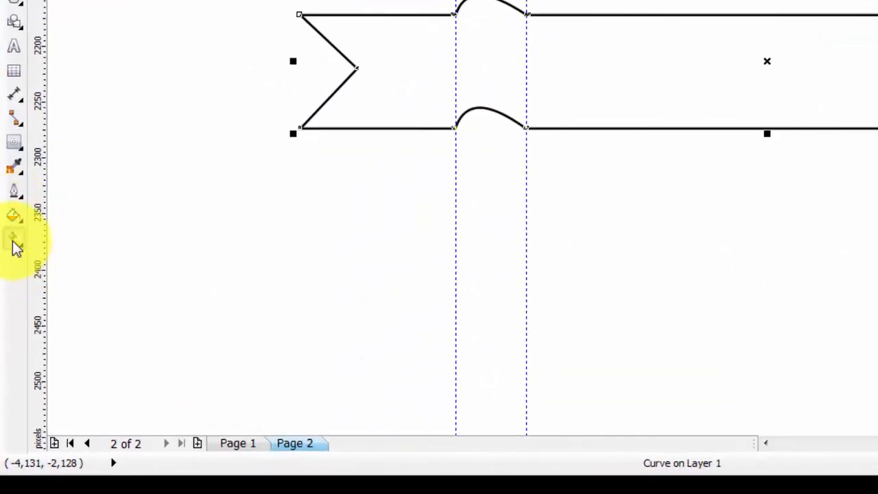
pyautogui.click(16, 244)
pyautogui.click(79, 240)
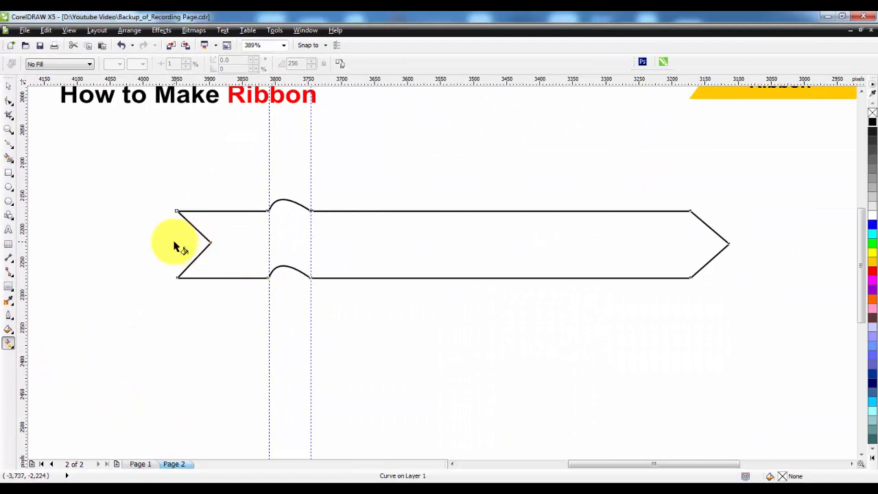
pyautogui.moveTo(174, 242); pyautogui.dragTo(720, 241)
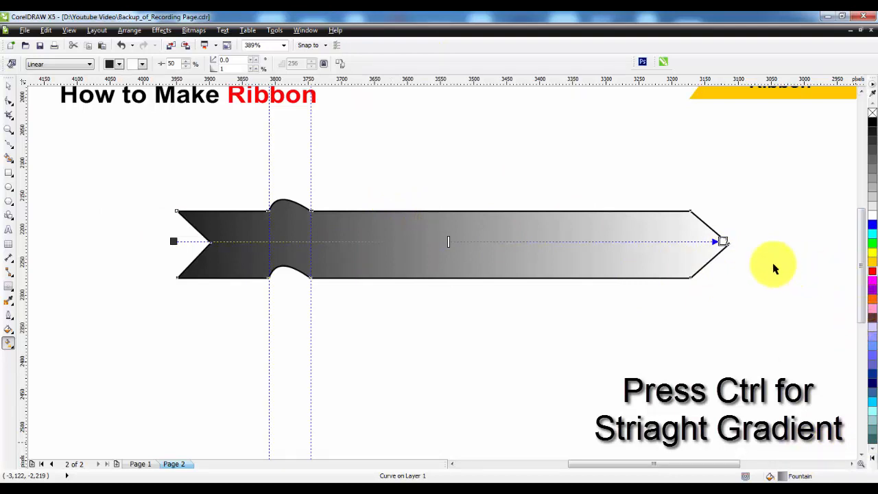
pyautogui.moveTo(729, 251); pyautogui.dragTo(725, 245)
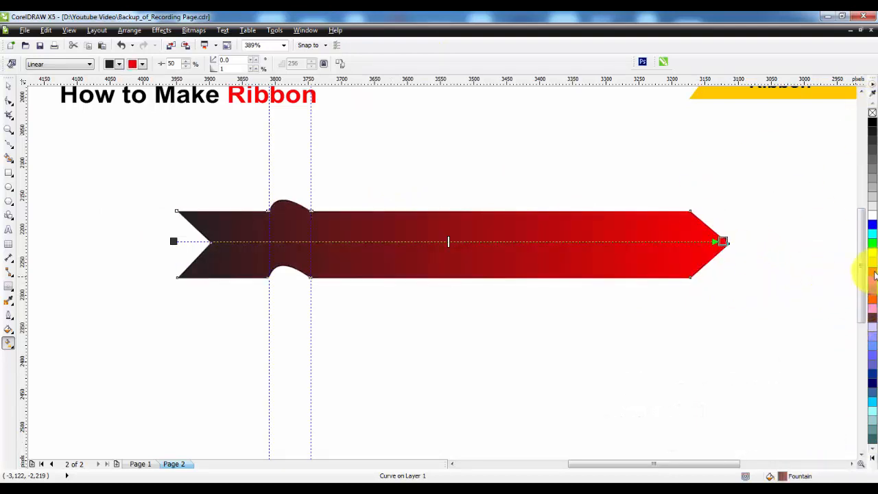
pyautogui.moveTo(872, 273); pyautogui.dragTo(175, 242)
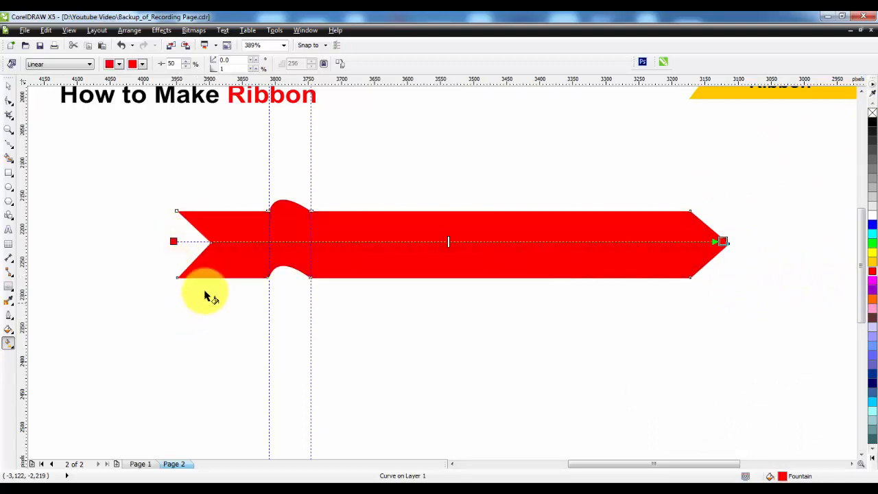
# - Add two stops to the ribbon's gradient, red aligned with the left guideline and dark red near the right guideline
pyautogui.click(872, 461)
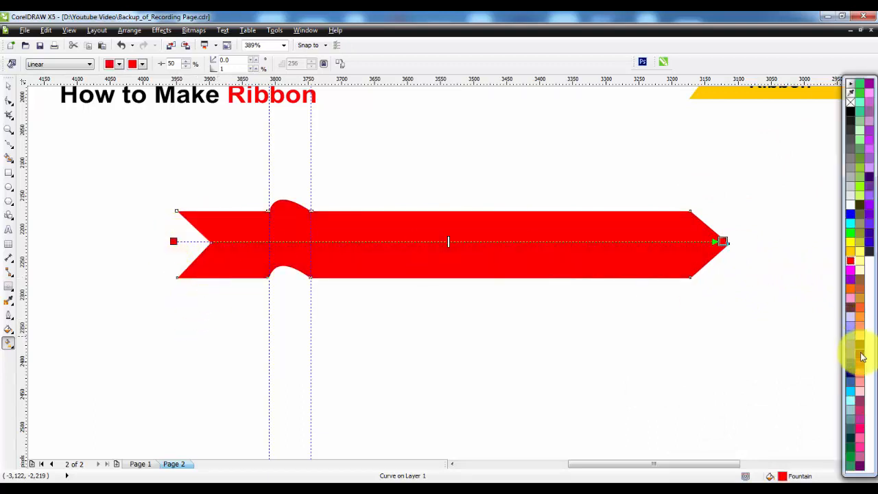
pyautogui.moveTo(860, 354); pyautogui.dragTo(310, 245)
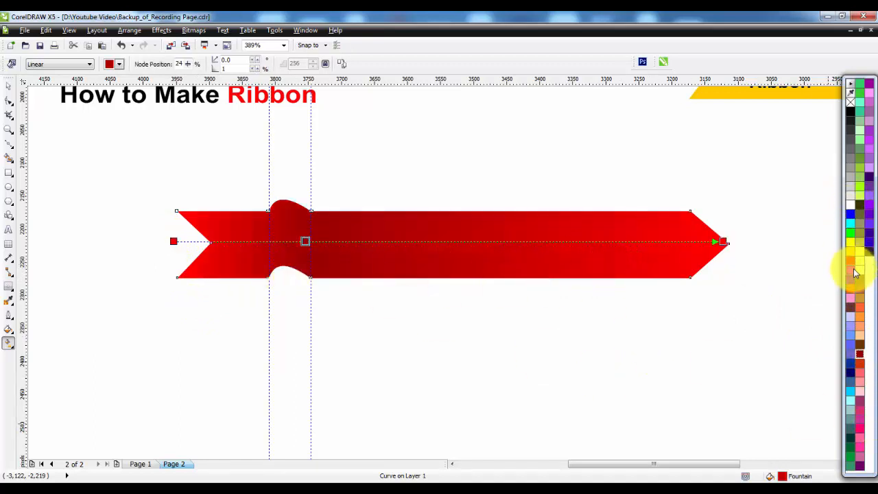
pyautogui.moveTo(850, 266); pyautogui.dragTo(267, 242)
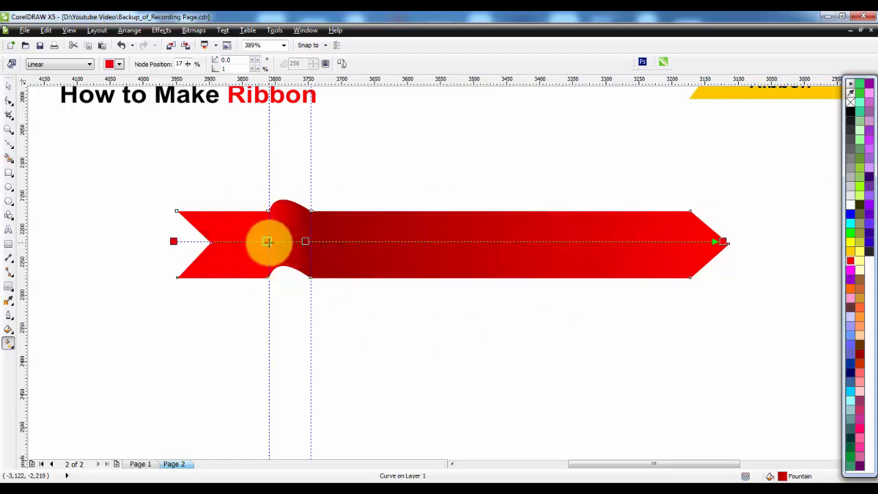
pyautogui.click(269, 242)
pyautogui.moveTo(267, 241); pyautogui.dragTo(306, 241)
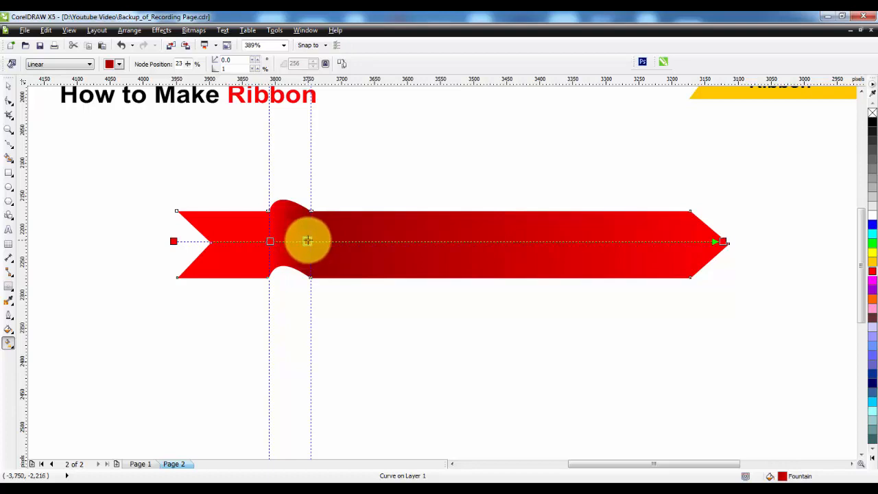
pyautogui.press('space')
pyautogui.click(453, 246)
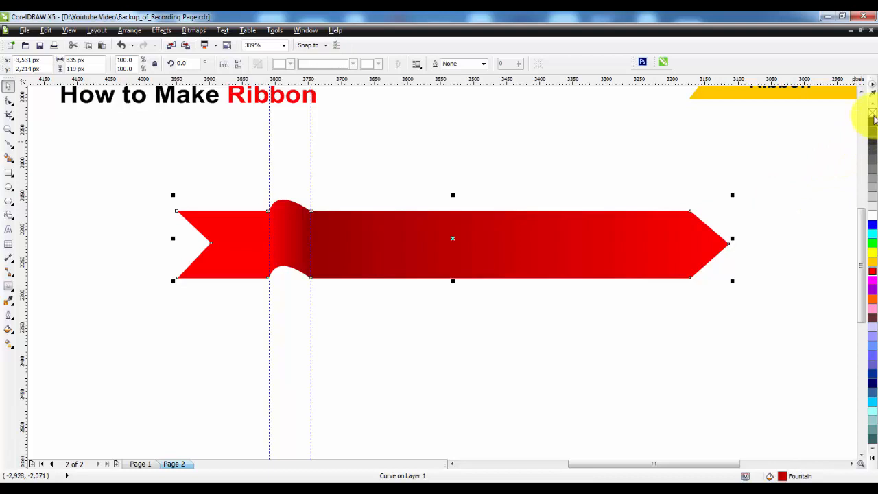
pyautogui.click(219, 362)
# - Draw a narrow upright rectangle about 20 by 131 px over the fold's left part and fill it with white
pyautogui.press('z')
pyautogui.moveTo(114, 175); pyautogui.dragTo(340, 278)
pyautogui.click(9, 172)
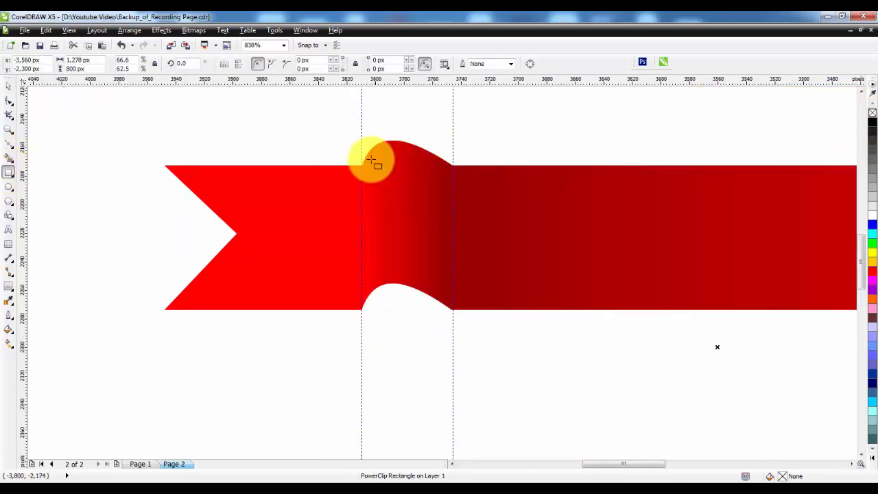
pyautogui.moveTo(359, 132); pyautogui.dragTo(389, 320)
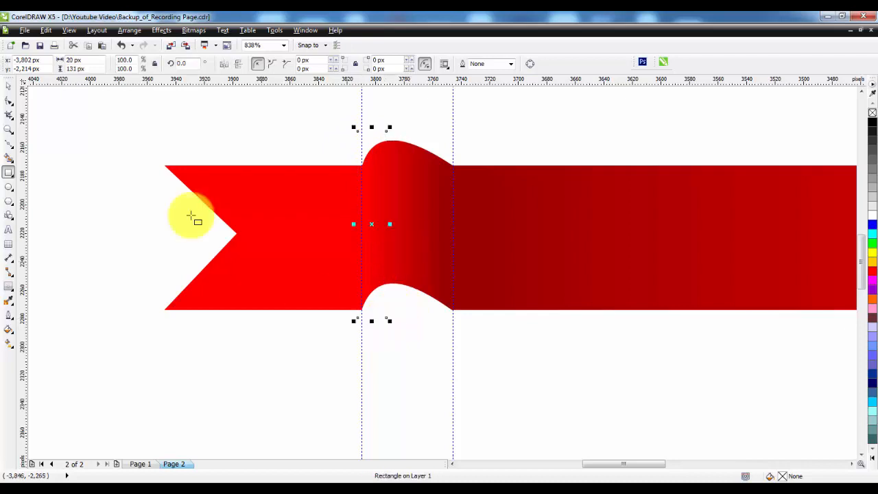
pyautogui.click(871, 215)
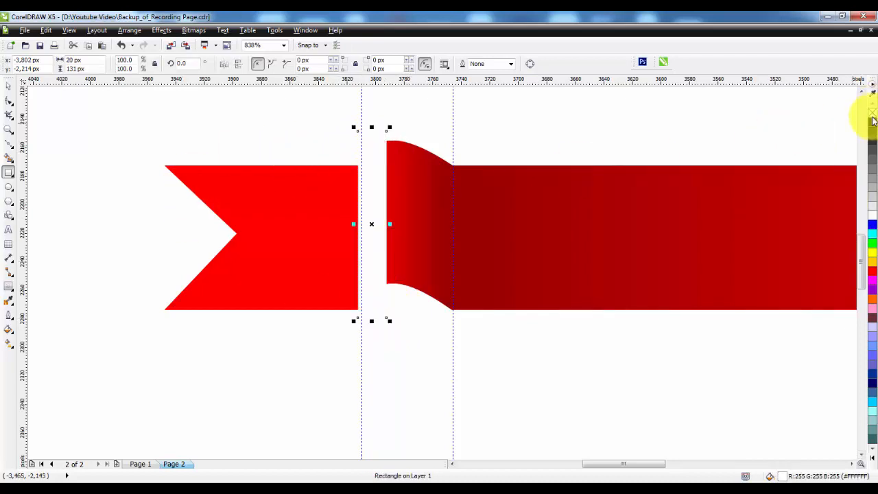
# - Round all corners of the white rectangle to 10 px so its ends become semicircular
pyautogui.click(10, 102)
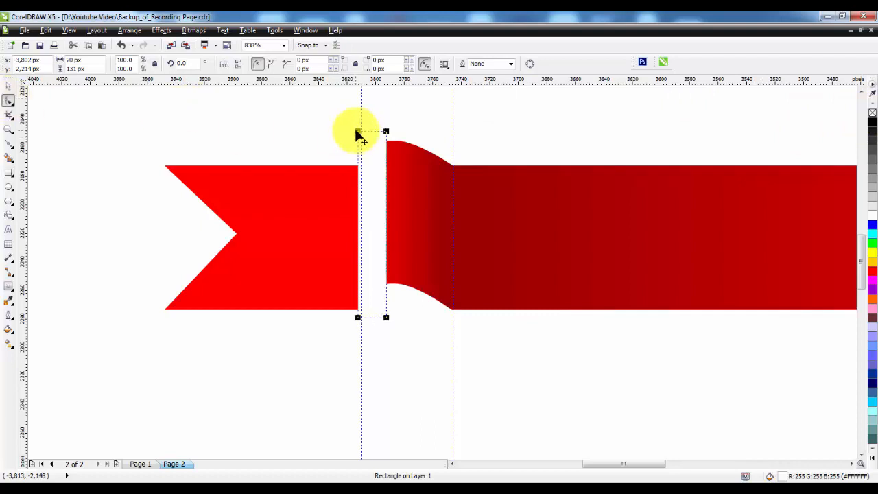
pyautogui.moveTo(357, 130); pyautogui.dragTo(386, 130)
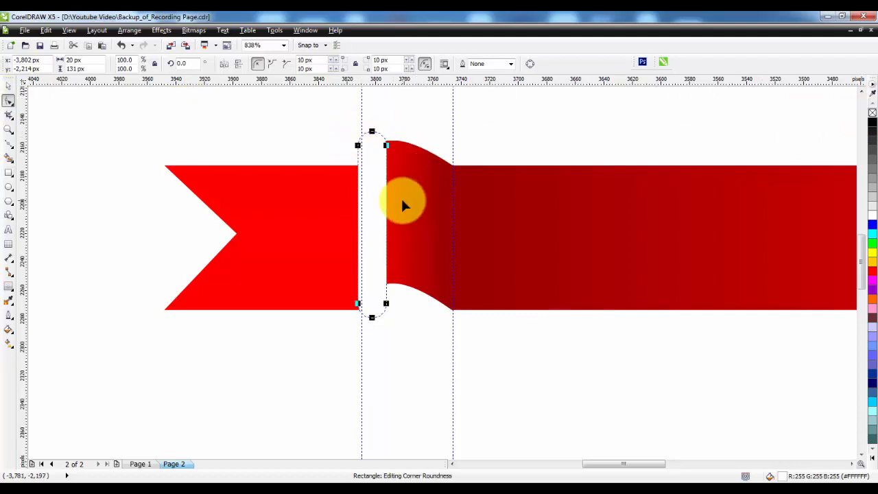
pyautogui.press('space')
# - Convert the rounded white shape to a 300 dpi RGB Color (24-bit) bitmap with anti-aliasing and a transparent background
pyautogui.click(194, 30)
pyautogui.click(231, 43)
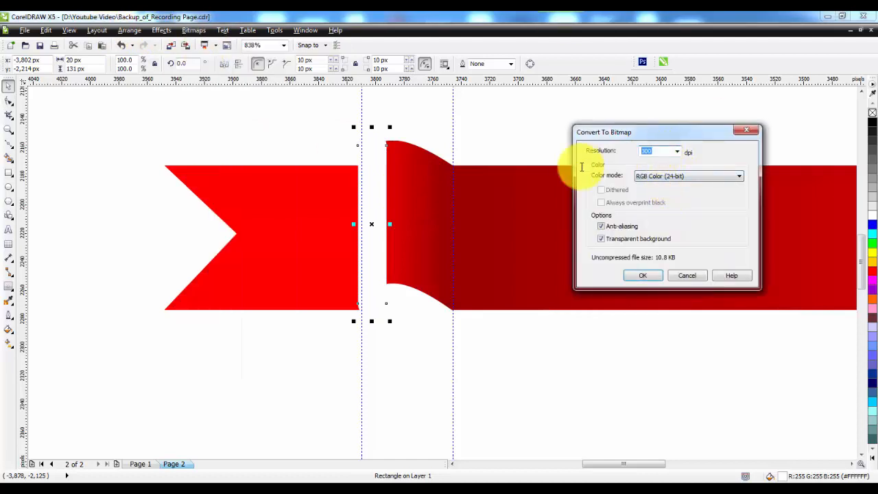
pyautogui.click(676, 177)
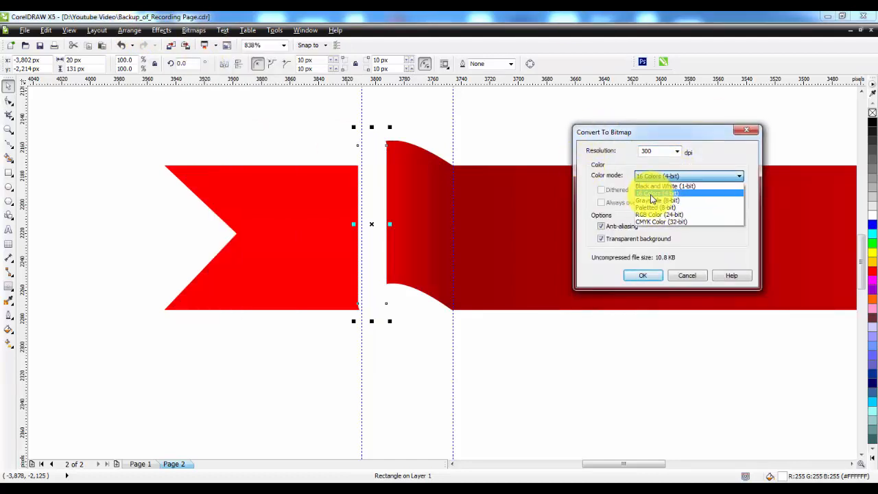
pyautogui.click(650, 215)
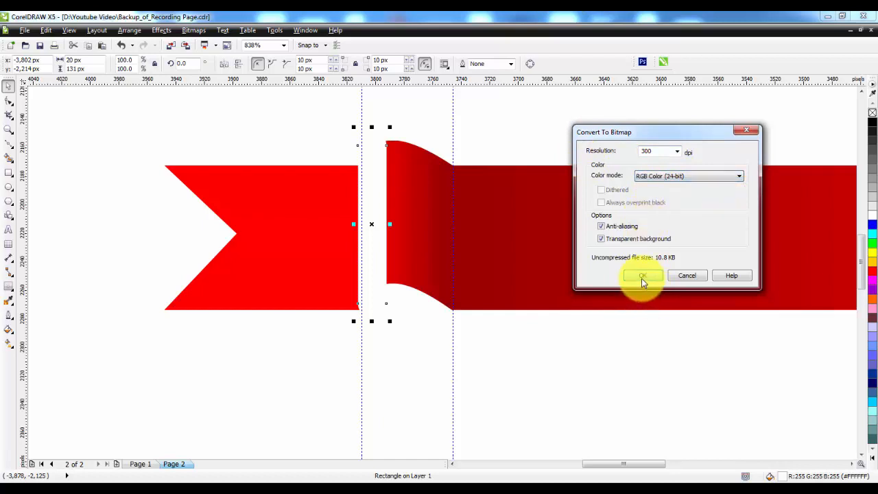
pyautogui.click(641, 277)
# - Apply a Gaussian Blur with an 8.0-pixel radius to the white bitmap over the fold
pyautogui.click(193, 30)
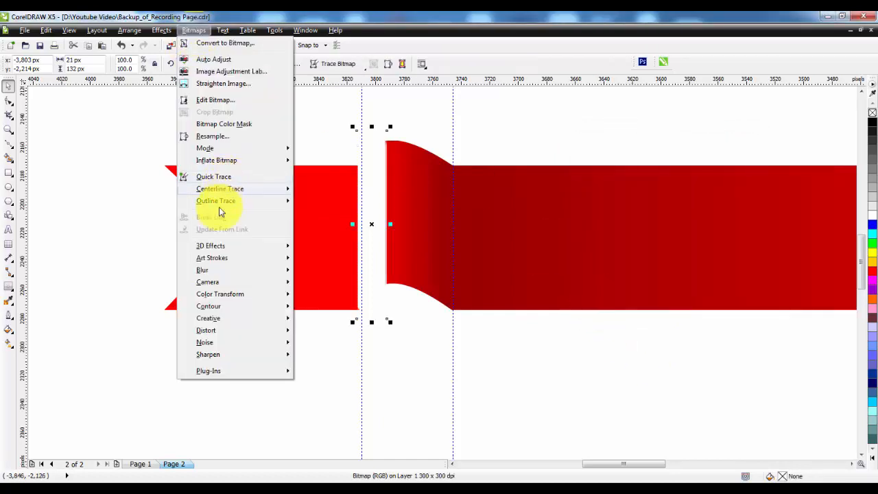
pyautogui.moveTo(209, 270)
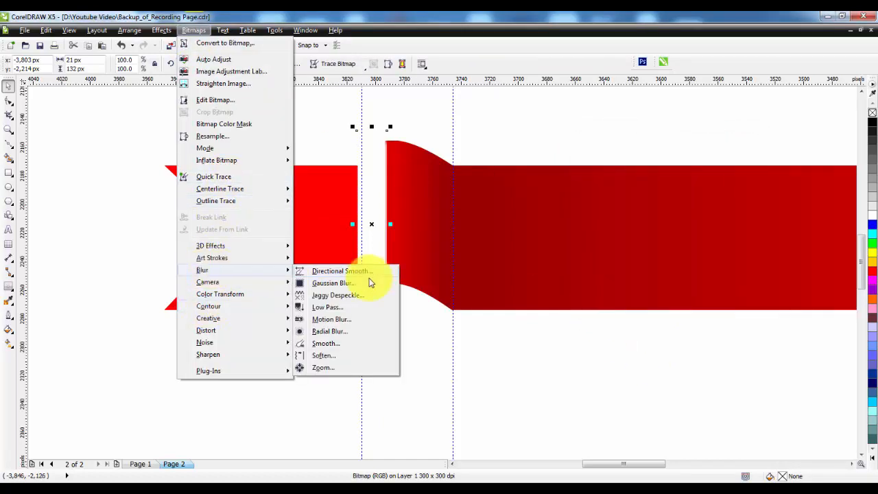
pyautogui.click(340, 287)
pyautogui.moveTo(417, 215); pyautogui.dragTo(621, 181)
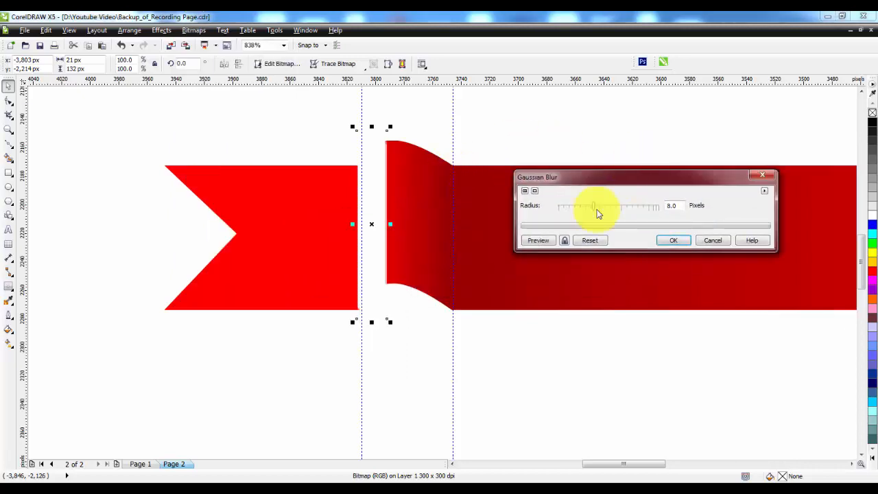
pyautogui.click(537, 241)
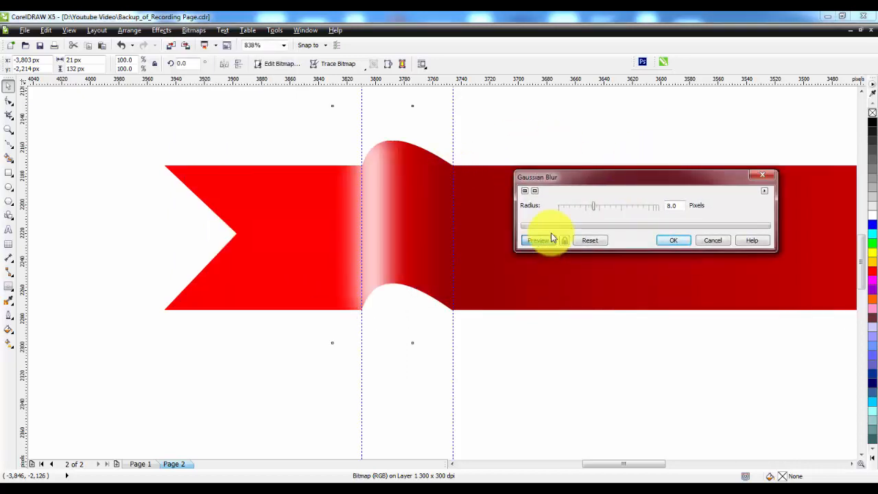
pyautogui.click(590, 208)
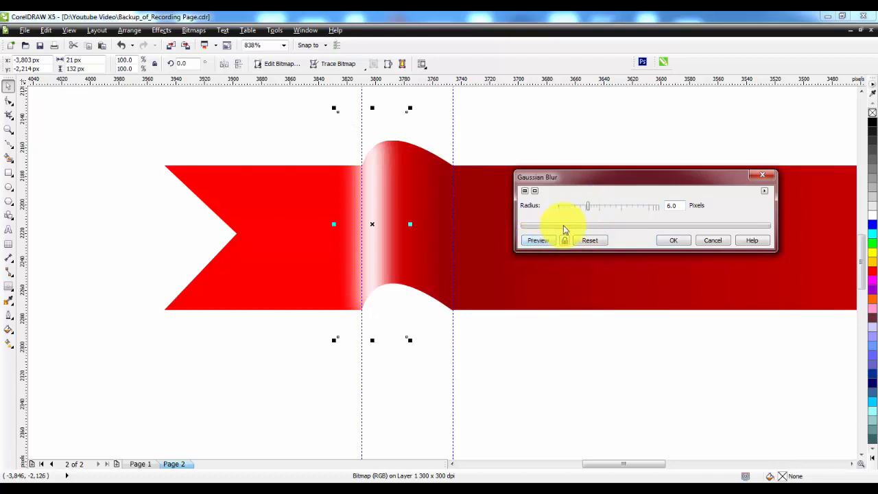
pyautogui.moveTo(587, 214); pyautogui.dragTo(594, 213)
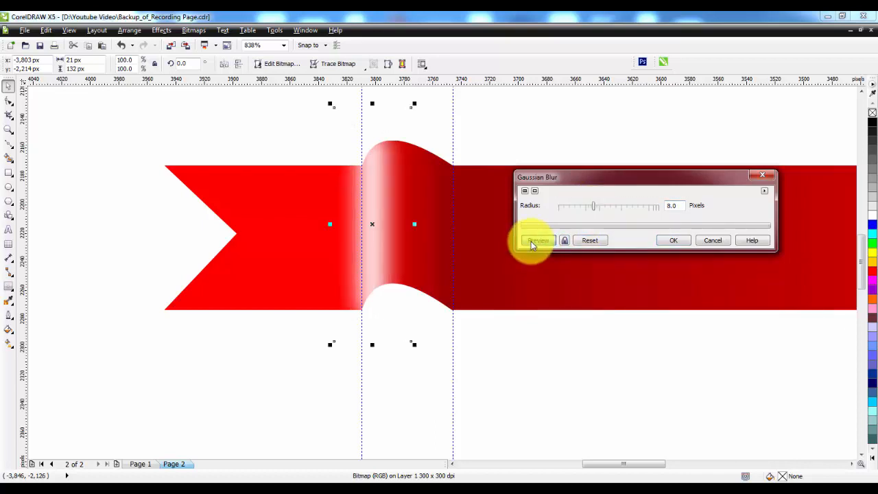
pyautogui.click(661, 240)
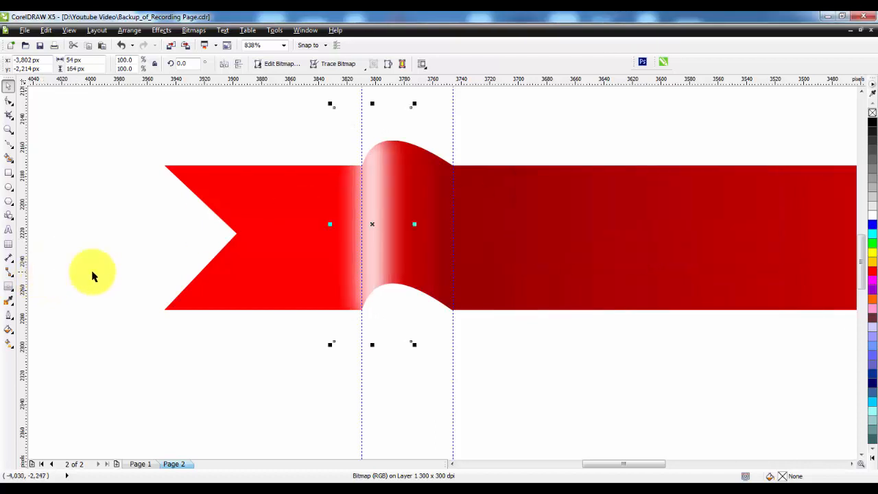
# - Narrow the blurred white highlight symmetrically to about 45 px and give it a Uniform transparency of 20
pyautogui.moveTo(414, 225); pyautogui.dragTo(414, 227)
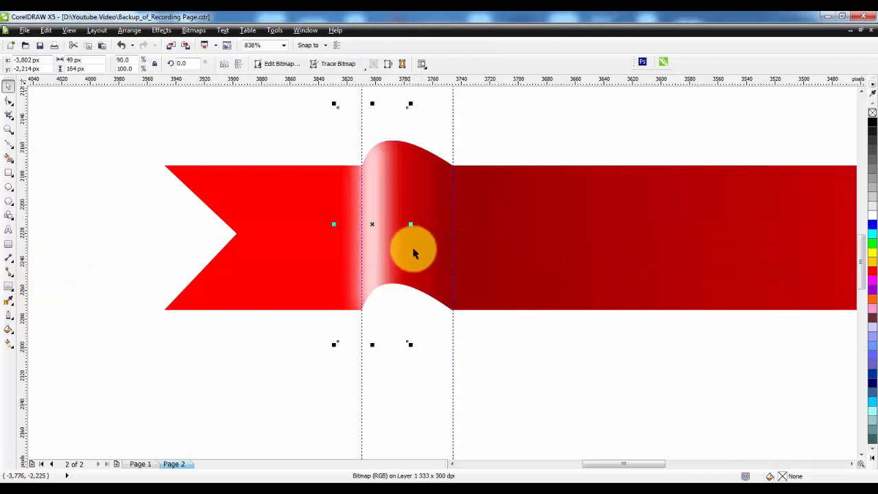
pyautogui.moveTo(412, 225); pyautogui.dragTo(408, 226)
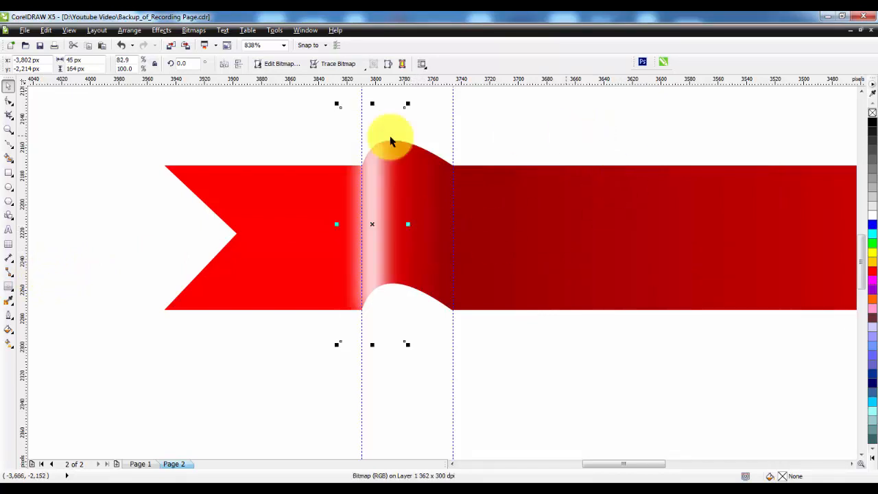
pyautogui.click(9, 287)
pyautogui.click(55, 364)
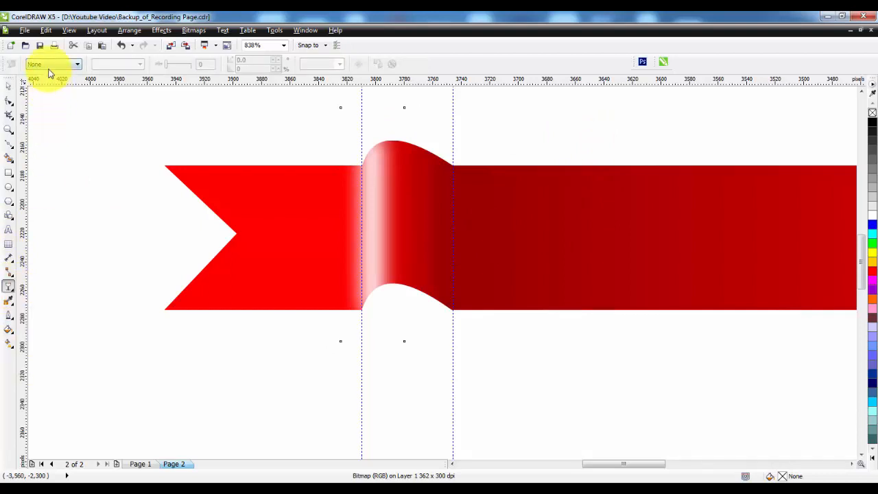
pyautogui.click(54, 63)
pyautogui.click(48, 88)
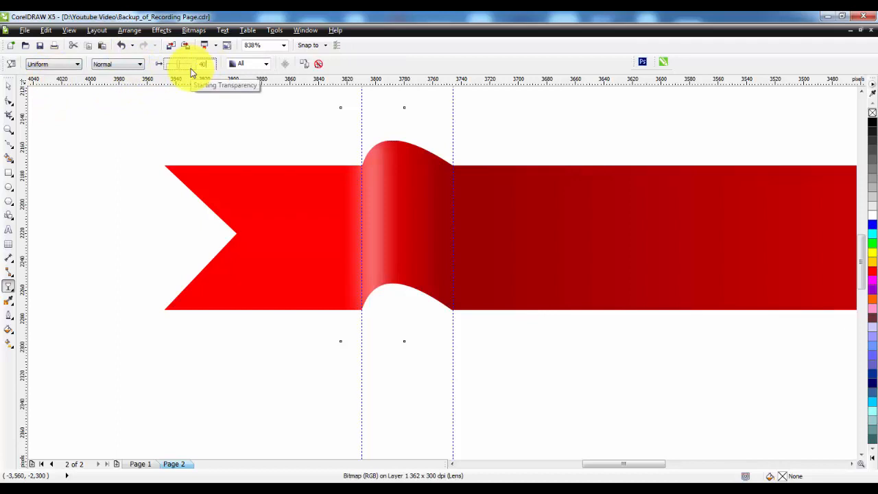
pyautogui.click(183, 66)
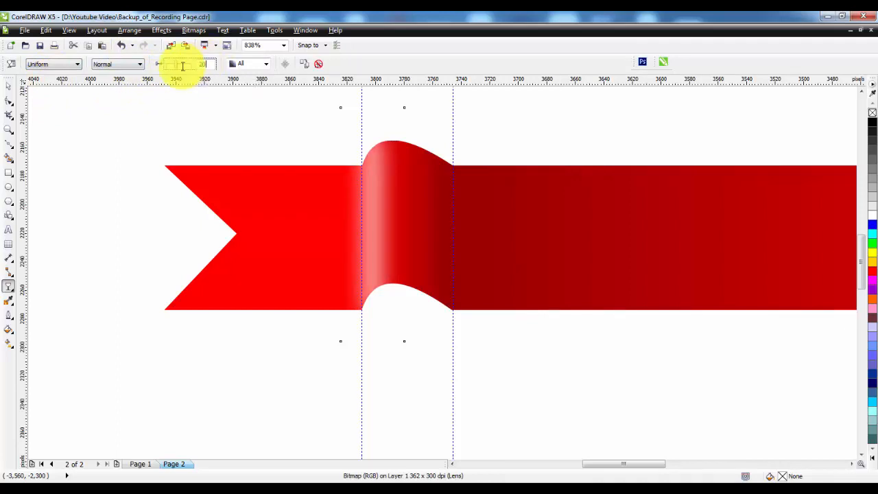
pyautogui.press('Return')
pyautogui.press('space')
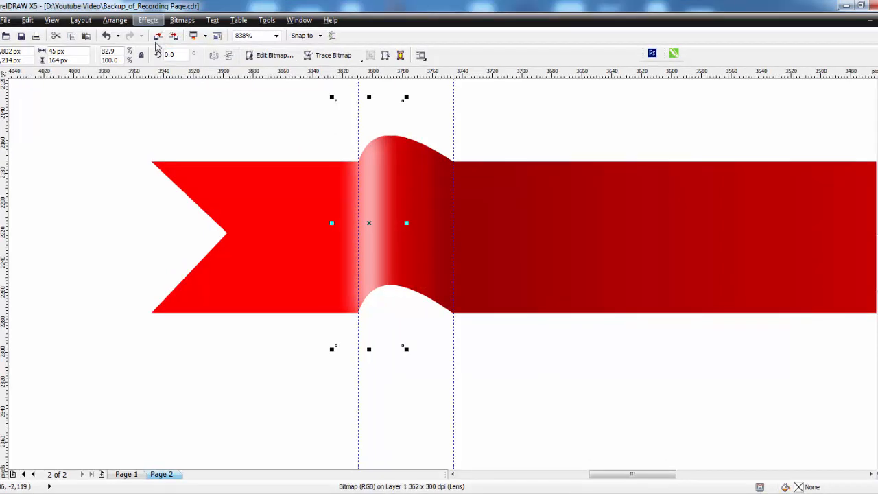
# - PowerClip the blurred white highlight inside the red ribbon shape
pyautogui.click(148, 20)
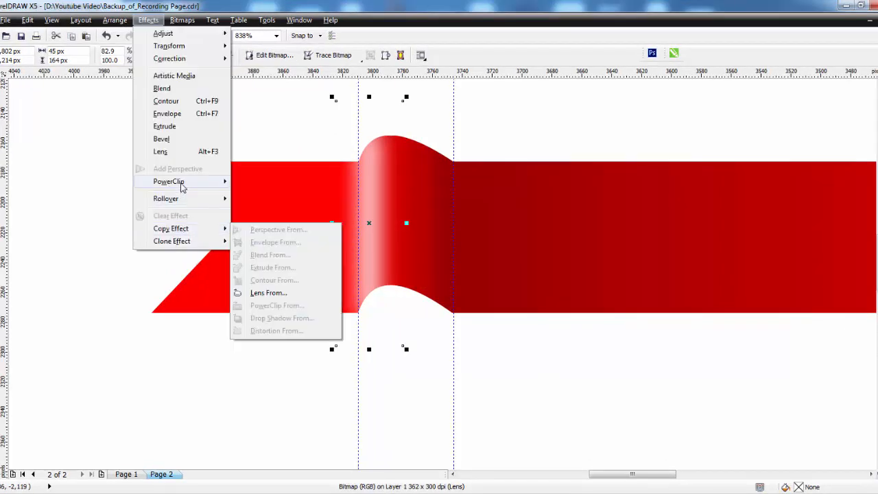
pyautogui.moveTo(183, 187)
pyautogui.click(254, 182)
pyautogui.click(209, 233)
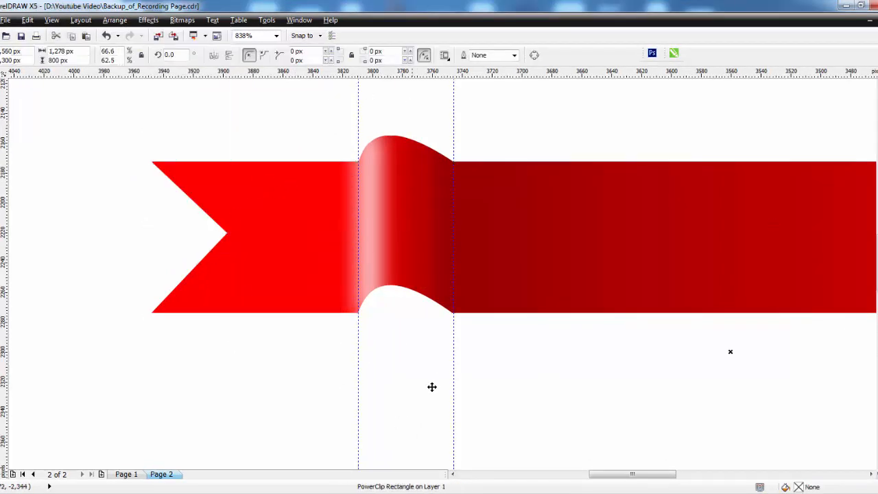
pyautogui.scroll(-3, 432, 386)
pyautogui.scroll(-2, 172, 249)
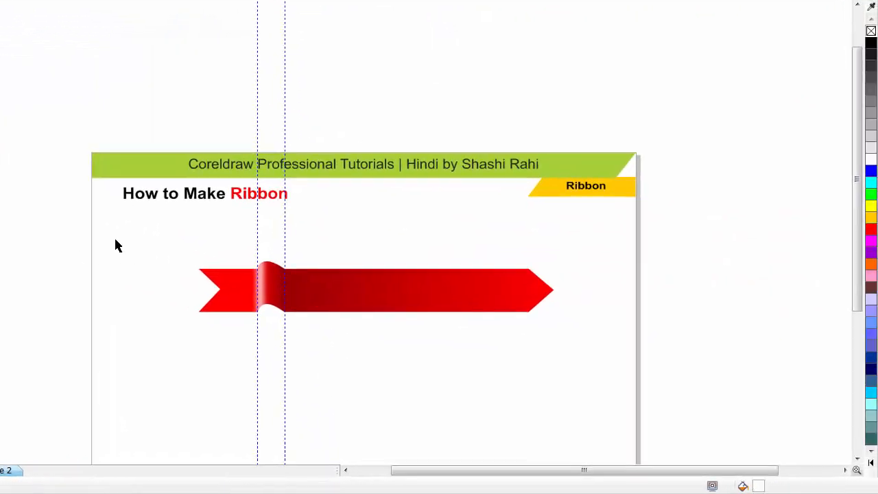
pyautogui.moveTo(607, 348); pyautogui.dragTo(608, 349)
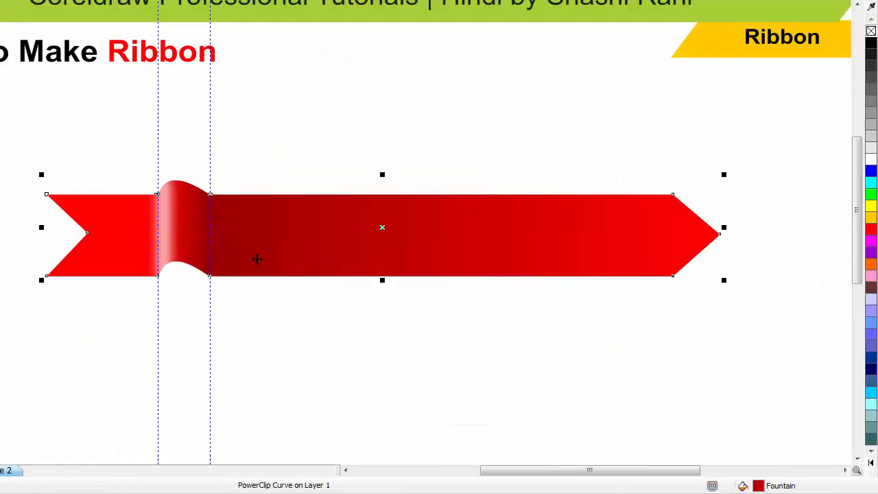
pyautogui.hotkey('shift', 'F4')
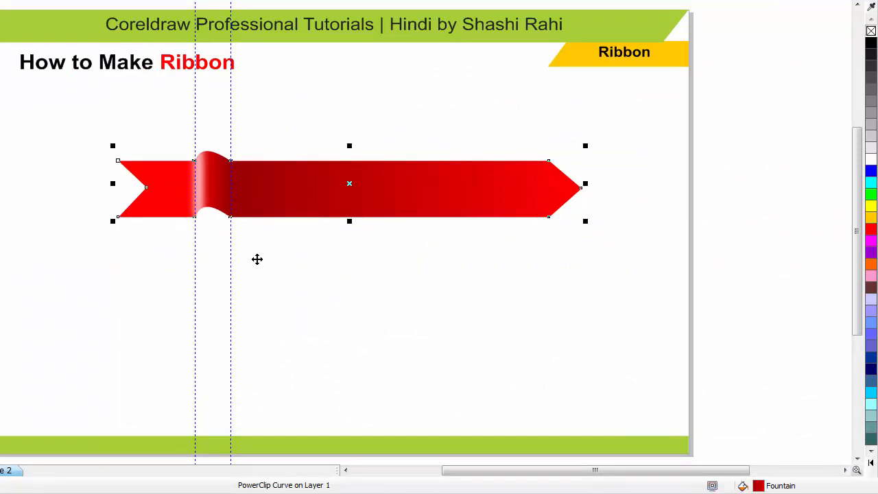
# - Draw a closed freeform curved band along the arched lower edge of the fold, overlapping both of its ends
pyautogui.press('F2')
pyautogui.moveTo(148, 172); pyautogui.dragTo(514, 278)
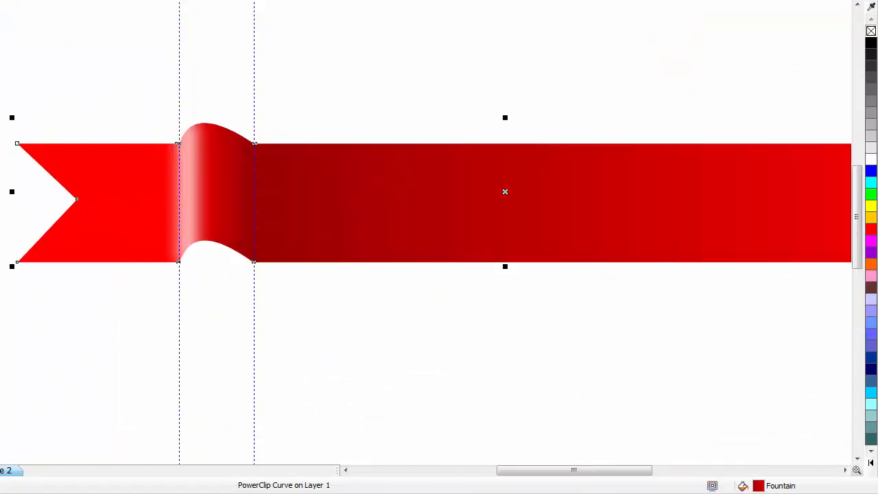
pyautogui.scroll(2, 234, 265)
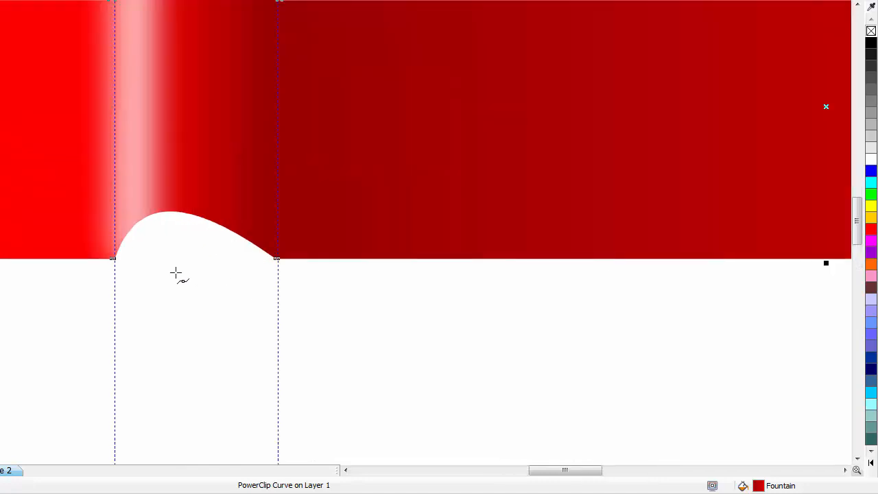
pyautogui.click(98, 239)
pyautogui.moveTo(111, 217); pyautogui.dragTo(159, 223)
pyautogui.hotkey('ctrl', 'z')
pyautogui.hotkey('ctrl', 'z')
pyautogui.moveTo(144, 233); pyautogui.dragTo(136, 242)
pyautogui.moveTo(132, 245); pyautogui.dragTo(130, 251)
pyautogui.moveTo(125, 260); pyautogui.dragTo(121, 264)
pyautogui.moveTo(111, 268); pyautogui.dragTo(108, 268)
pyautogui.click(100, 264)
pyautogui.click(99, 239)
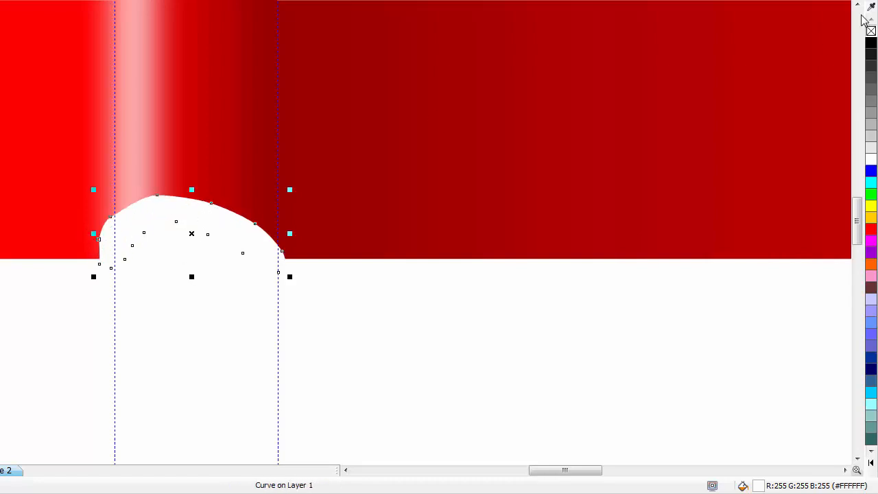
# - Fill the curved band under the fold with black and convert it to a 300 dpi RGB bitmap
pyautogui.click(871, 43)
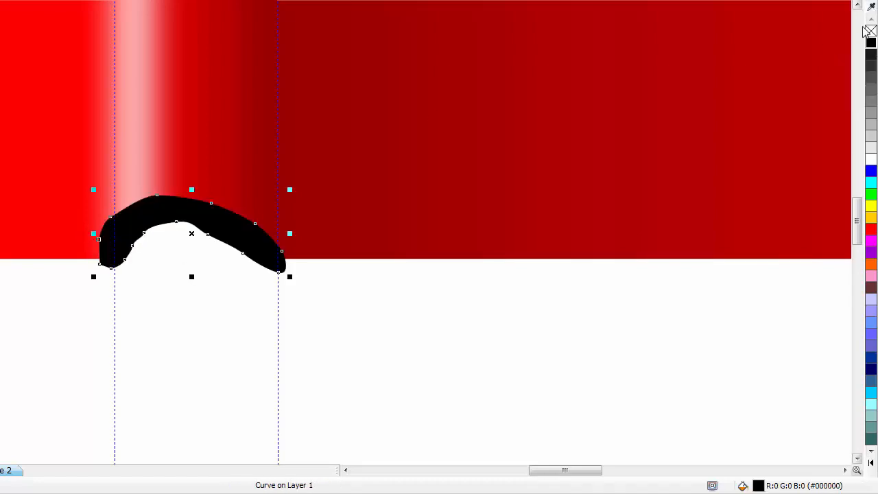
pyautogui.hotkey('alt', 'b')
pyautogui.press('p')
pyautogui.click(585, 235)
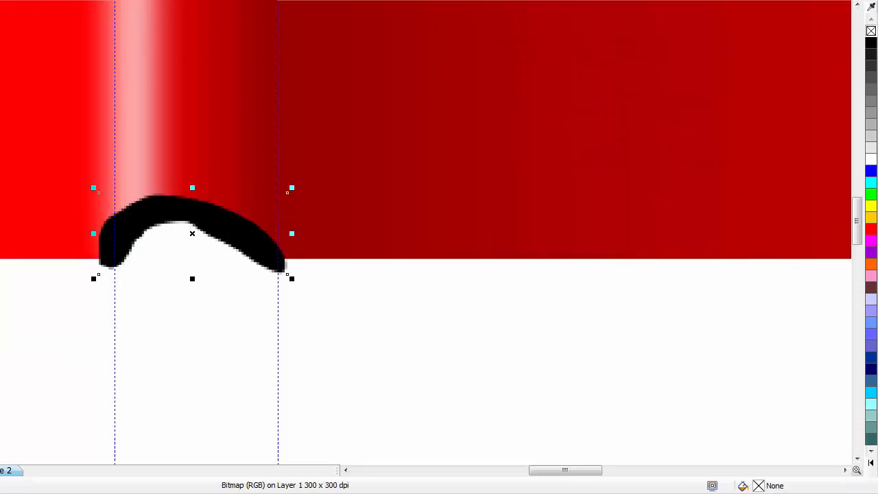
# - Apply a Gaussian Blur with a 4.6-pixel radius to the black bitmap under the fold
pyautogui.hotkey('alt', 'b')
pyautogui.moveTo(57, 227)
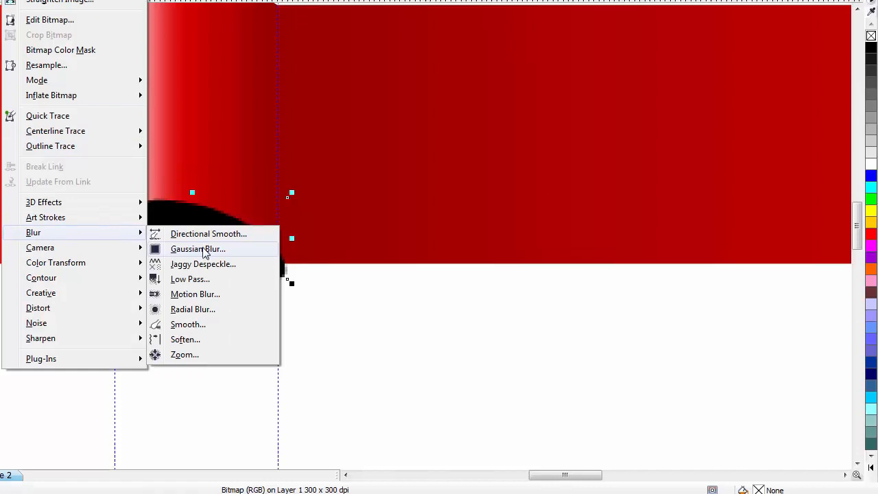
pyautogui.click(203, 251)
pyautogui.click(196, 241)
pyautogui.moveTo(312, 166); pyautogui.dragTo(383, 166)
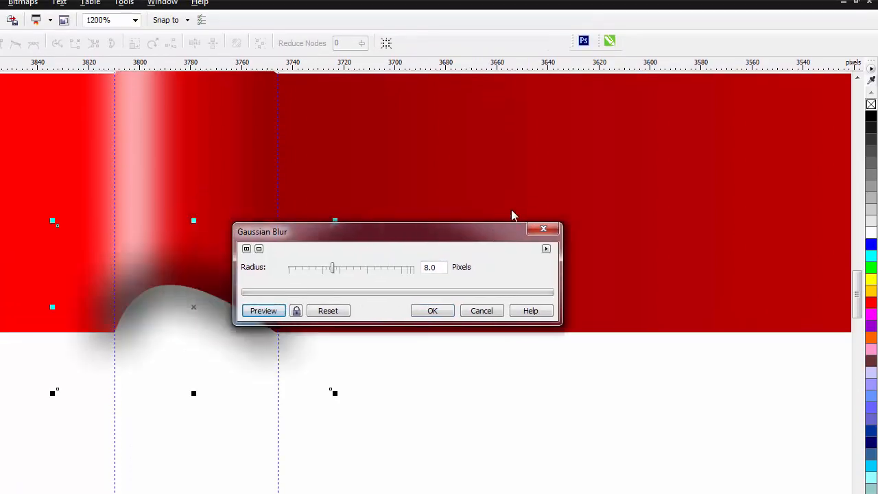
pyautogui.moveTo(512, 216); pyautogui.dragTo(511, 207)
pyautogui.moveTo(460, 240)
pyautogui.mouseDown()
pyautogui.moveTo(442, 241)
pyautogui.moveTo(449, 247)
pyautogui.mouseUp()
pyautogui.click(400, 285)
pyautogui.click(385, 285)
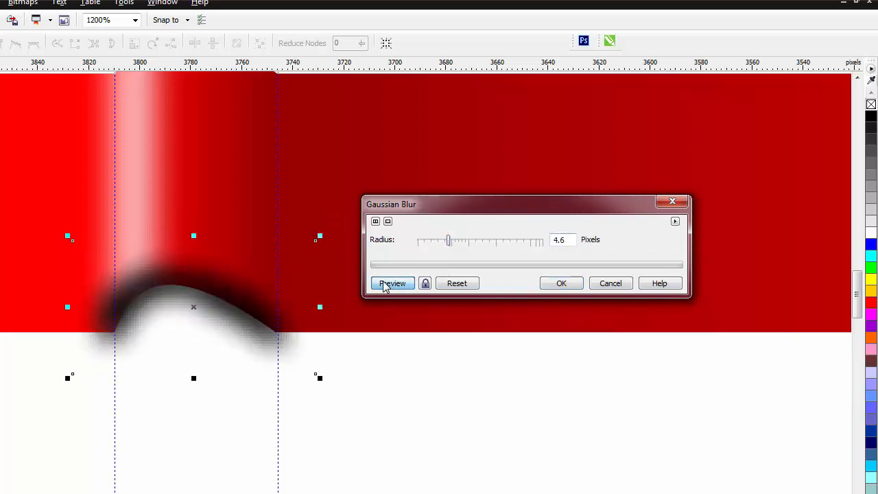
pyautogui.click(560, 283)
# - Send the blurred black shadow to the back of the layer, behind the ribbon
pyautogui.scroll(-1, 351, 319)
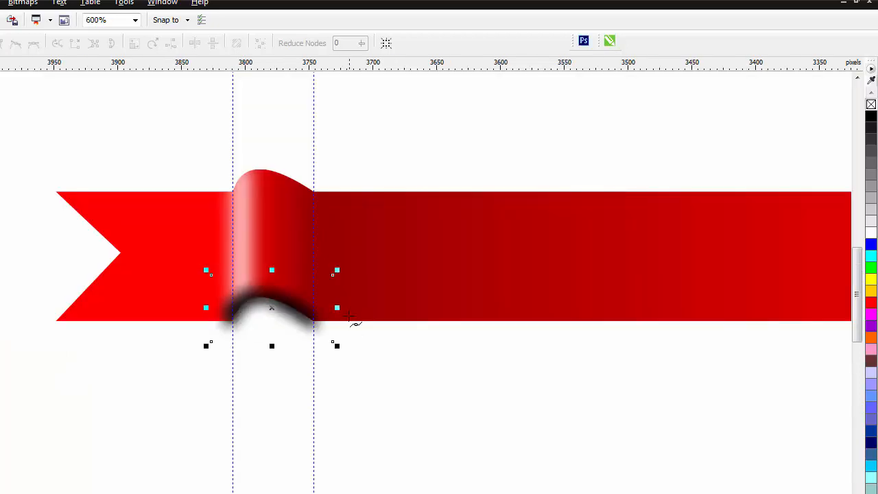
pyautogui.click(60, 11)
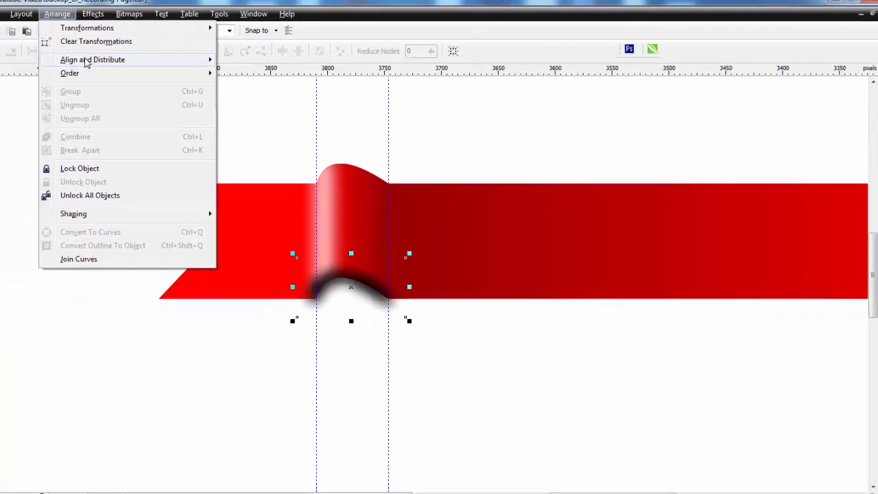
pyautogui.moveTo(143, 63)
pyautogui.moveTo(145, 78)
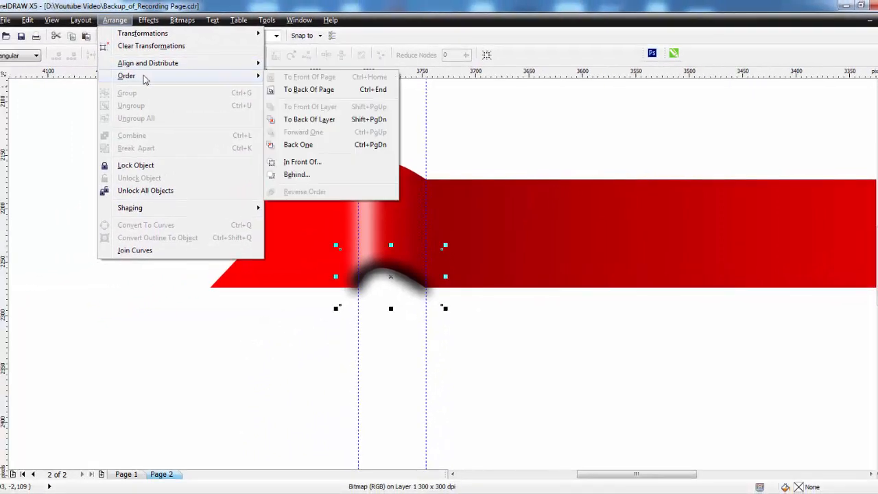
pyautogui.click(371, 122)
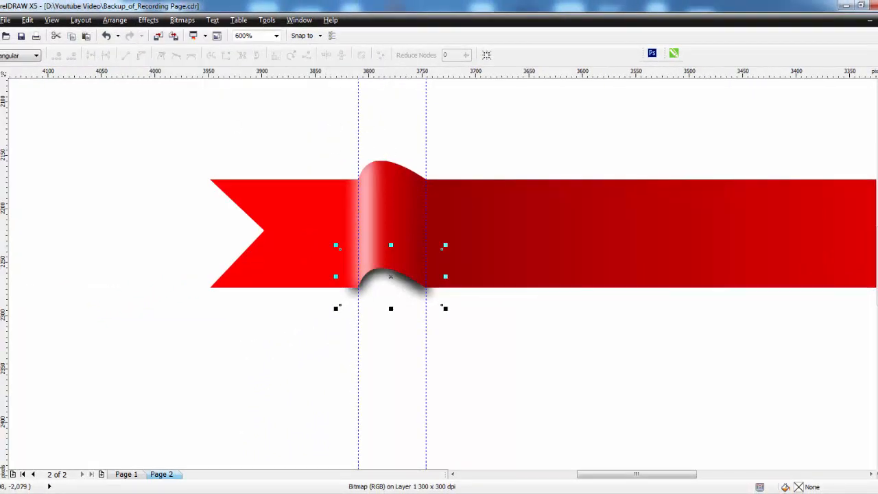
pyautogui.click(365, 264)
pyautogui.click(403, 288)
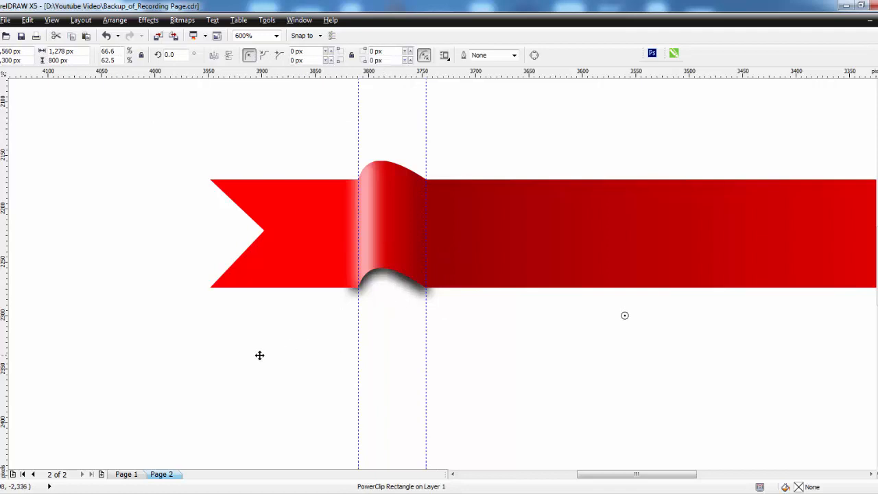
# - Resize the shadow under the fold to about 97 px wide and 46 px high
pyautogui.scroll(-1, 166, 249)
pyautogui.moveTo(32, 241); pyautogui.dragTo(384, 302)
pyautogui.scroll(2, 282, 284)
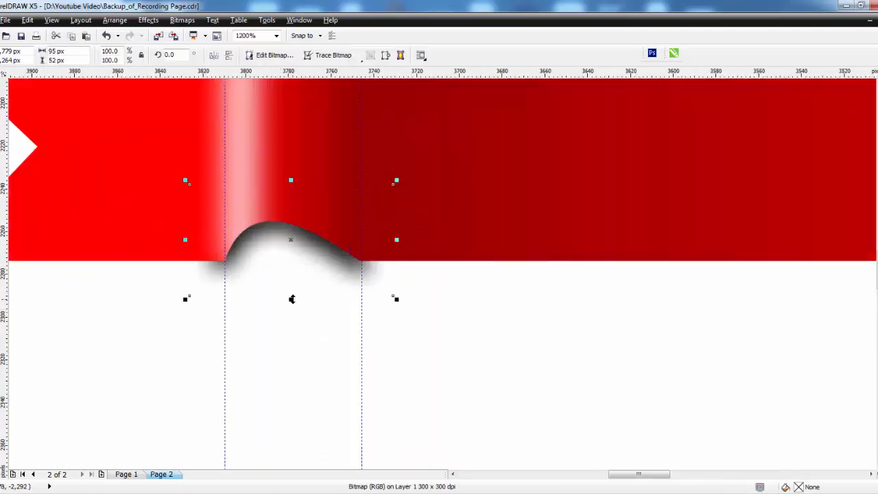
pyautogui.moveTo(291, 299); pyautogui.dragTo(292, 289)
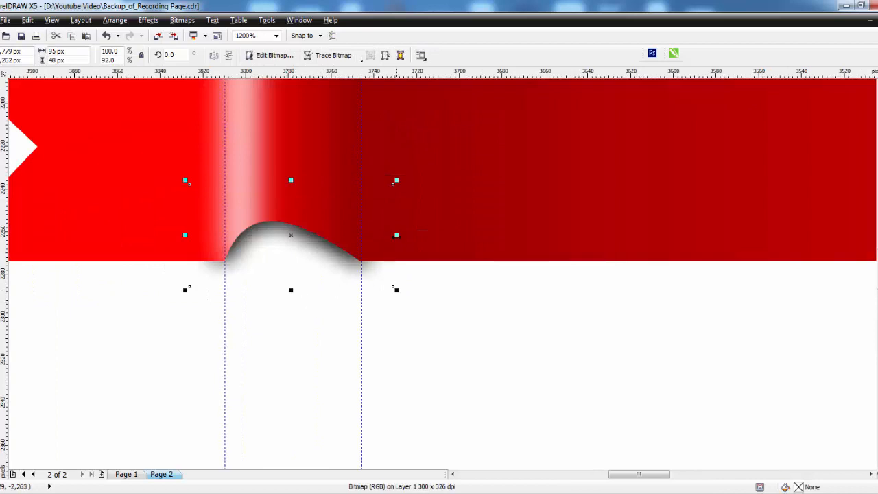
pyautogui.moveTo(396, 236); pyautogui.dragTo(400, 235)
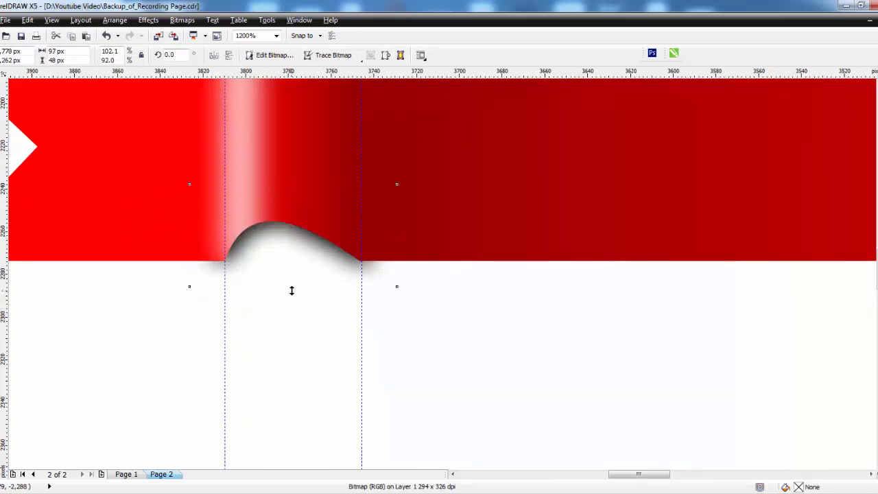
pyautogui.moveTo(292, 291); pyautogui.dragTo(293, 286)
pyautogui.scroll(-1, 326, 253)
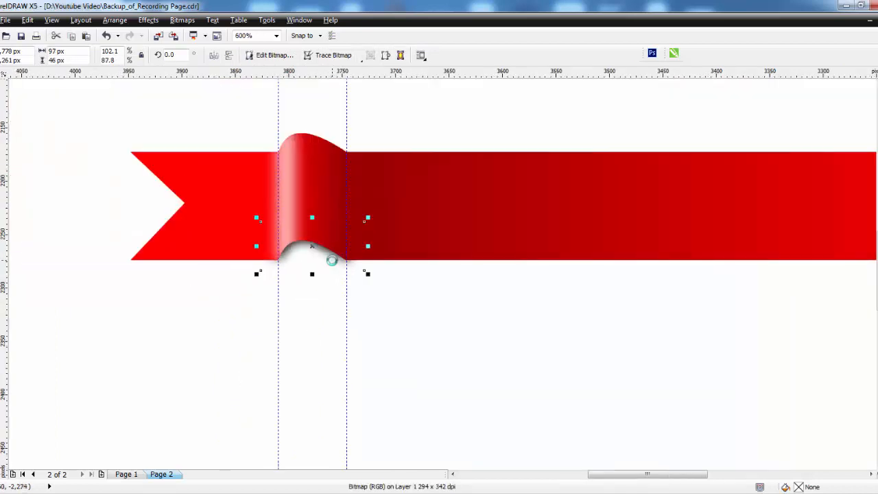
pyautogui.scroll(-1, 240, 254)
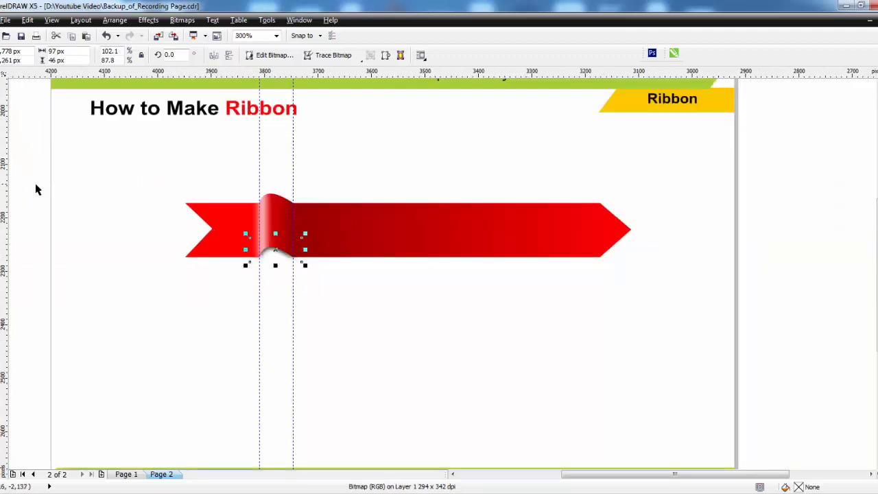
# - Apply a one-step inside Contour with a 12 px offset to the ribbon shape
pyautogui.click(36, 185)
pyautogui.click(377, 240)
pyautogui.press('F2')
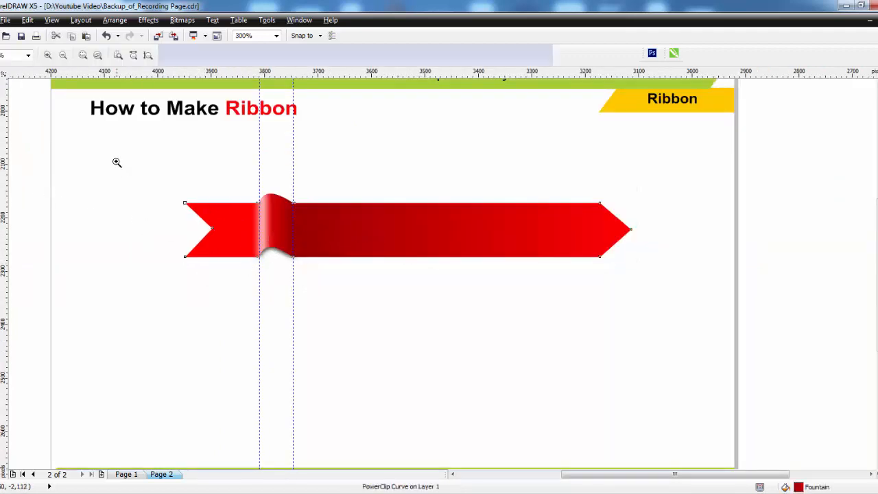
pyautogui.moveTo(117, 165); pyautogui.dragTo(709, 343)
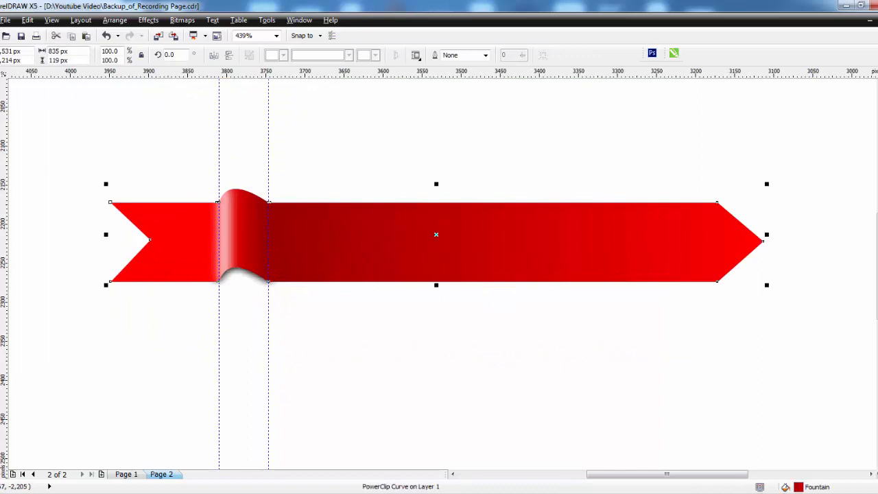
pyautogui.click(27, 317)
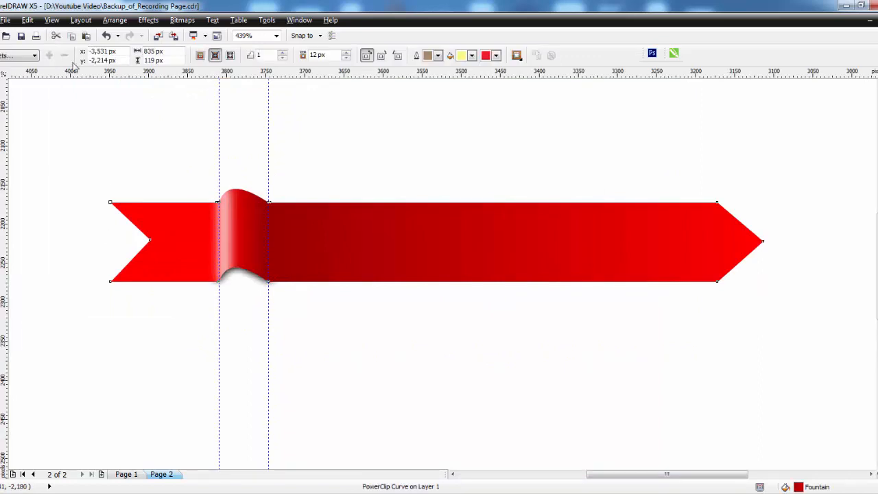
pyautogui.click(215, 56)
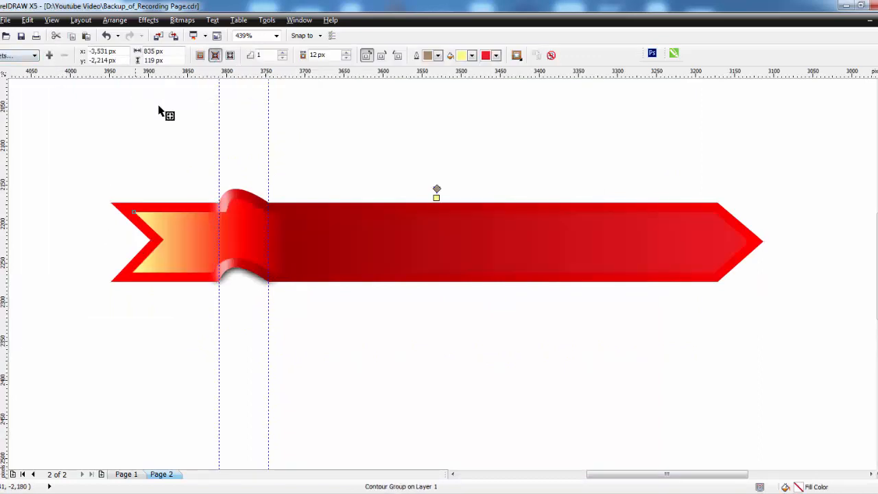
# - Break the contour group apart from the ribbon shape
pyautogui.click(122, 20)
pyautogui.click(157, 146)
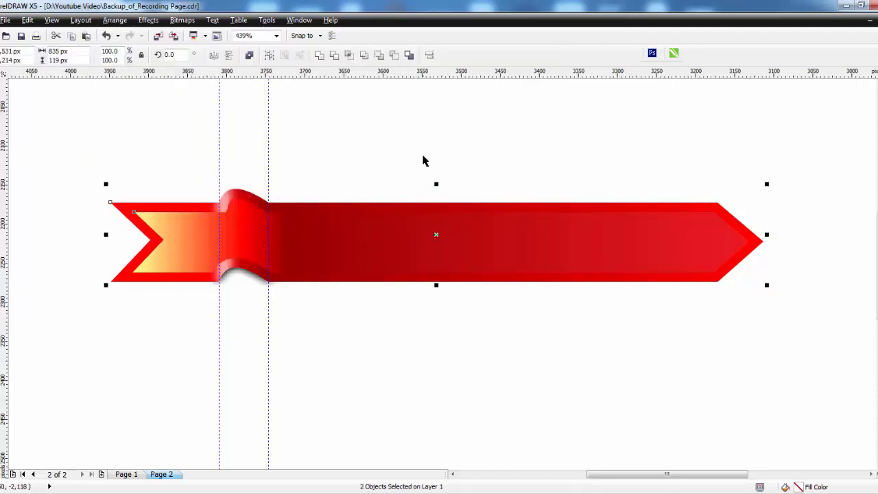
pyautogui.press('F10')
# - Leave the inner contour curve without fill and give it a white 0.5 pt outline
pyautogui.click(368, 225)
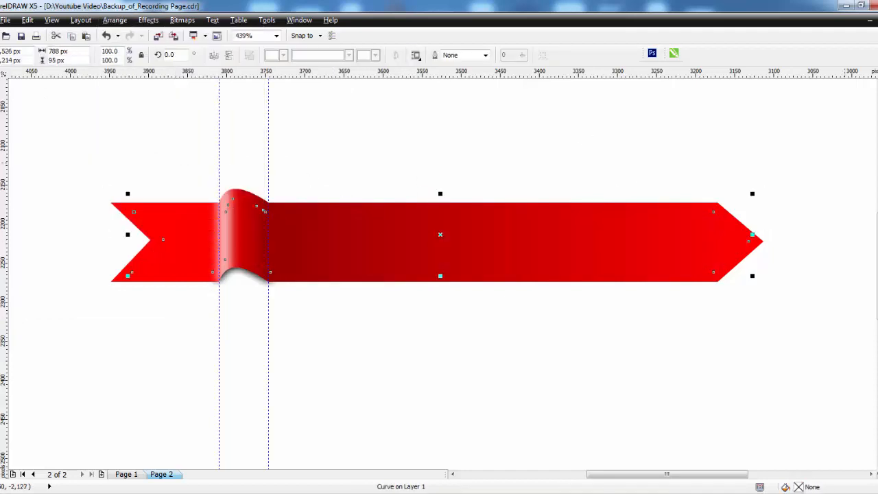
pyautogui.rightClick(877, 209)
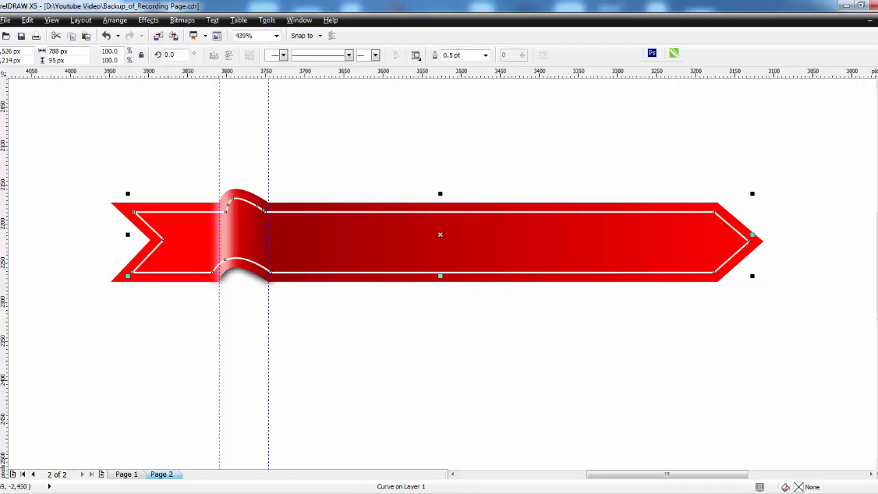
pyautogui.click(877, 480)
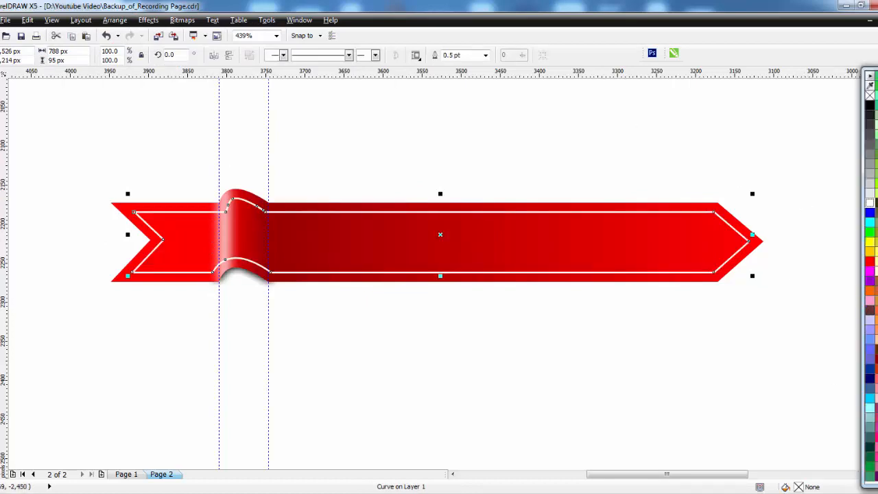
pyautogui.click(646, 238)
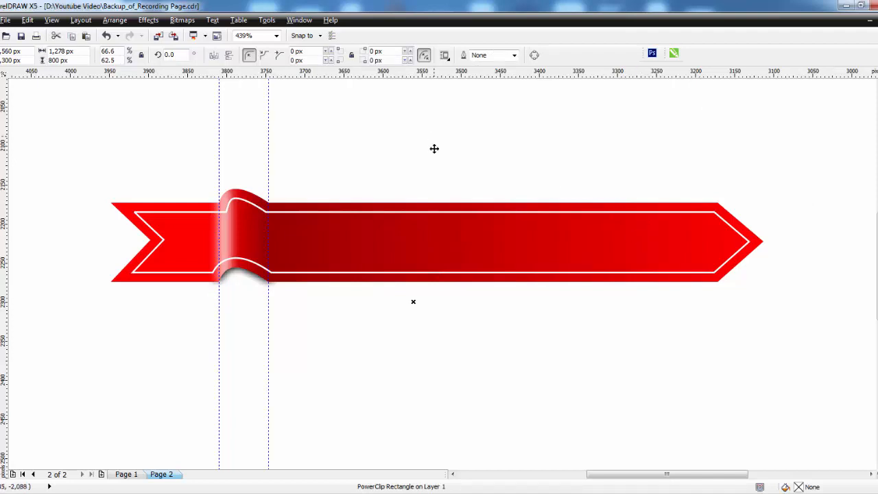
# - Give the white inner contour curve a dashed line style, with its outline set behind the fill and scaling with the image
pyautogui.click(443, 211)
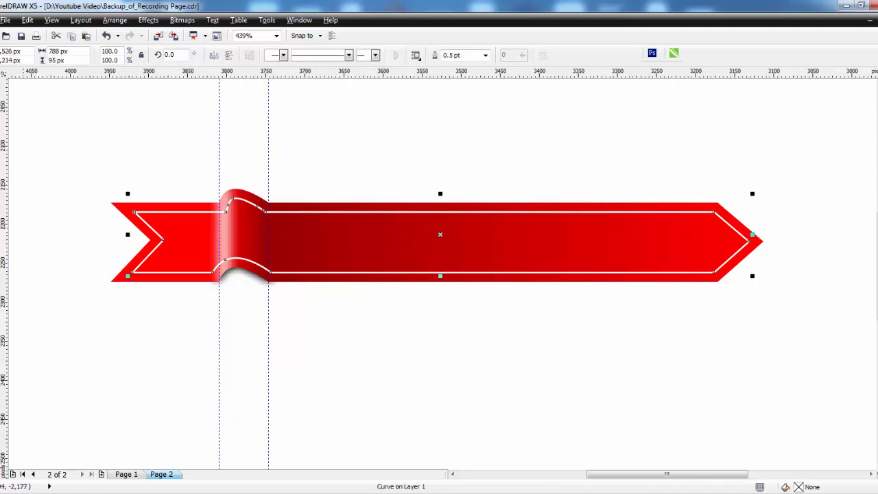
pyautogui.click(1, 317)
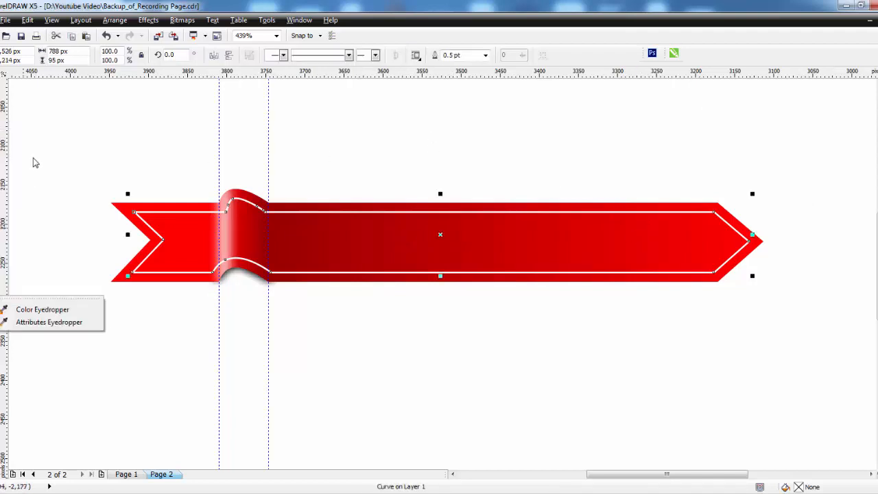
pyautogui.click(2, 316)
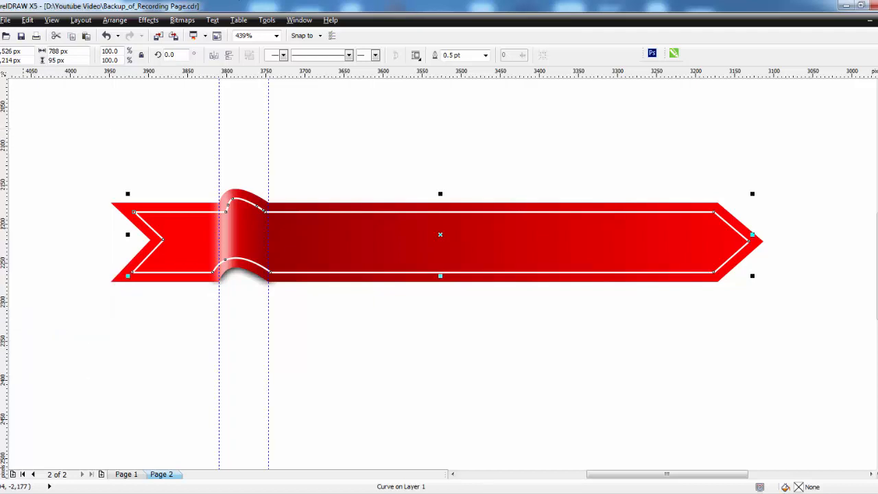
pyautogui.click(2, 317)
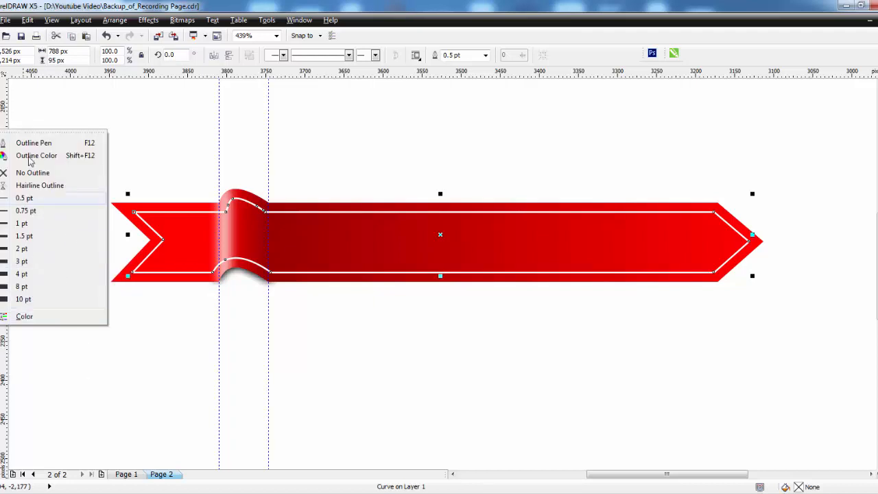
pyautogui.click(27, 141)
pyautogui.moveTo(425, 140); pyautogui.dragTo(553, 104)
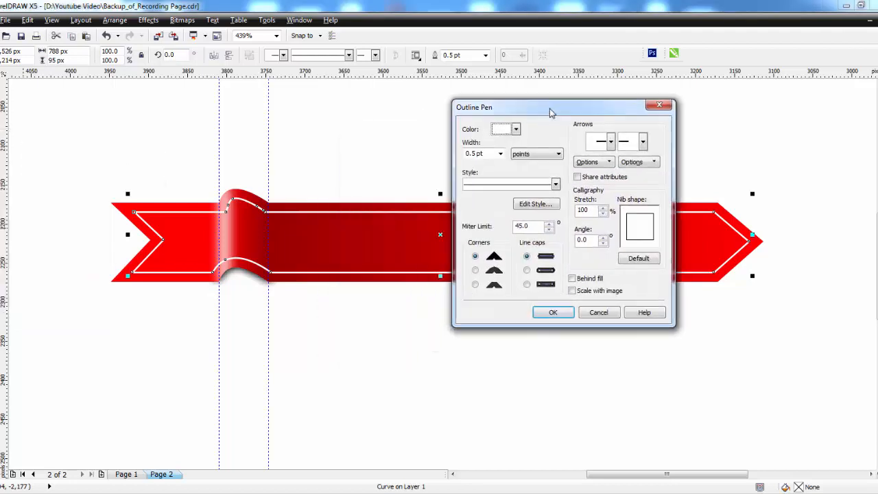
pyautogui.click(557, 180)
pyautogui.scroll(-3, 560, 218)
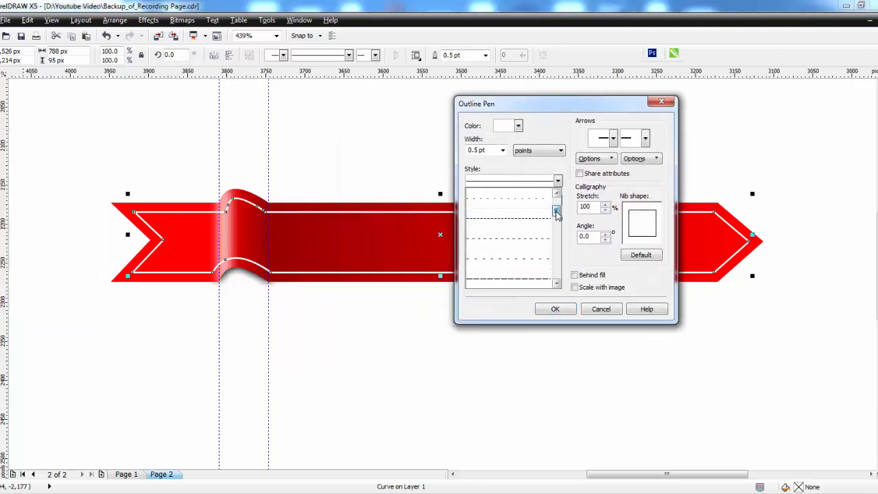
pyautogui.click(511, 280)
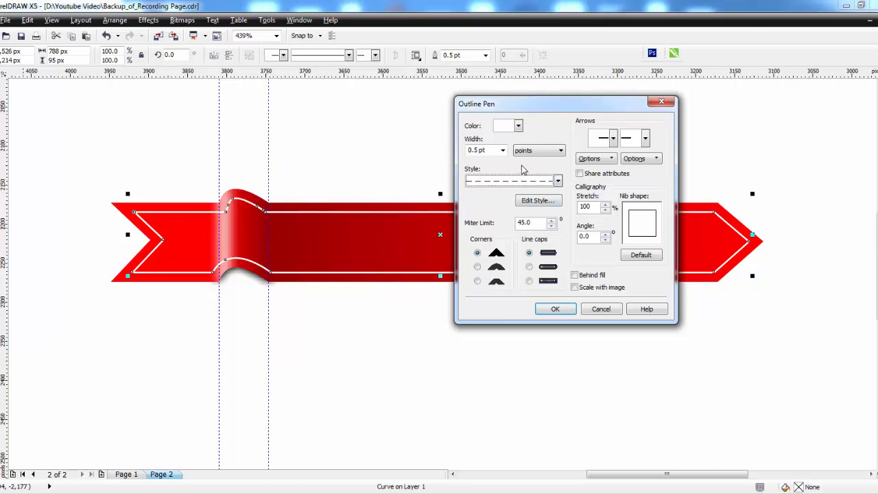
pyautogui.click(580, 275)
pyautogui.click(579, 287)
pyautogui.click(555, 309)
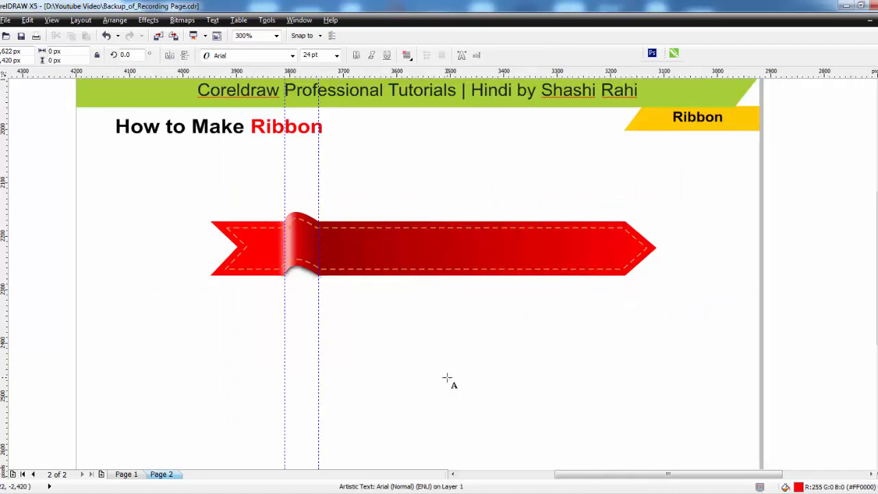
# - Write the artistic text "Subscribe my C" in red 24 pt Arial below the ribbon
pyautogui.write('Subscribe')
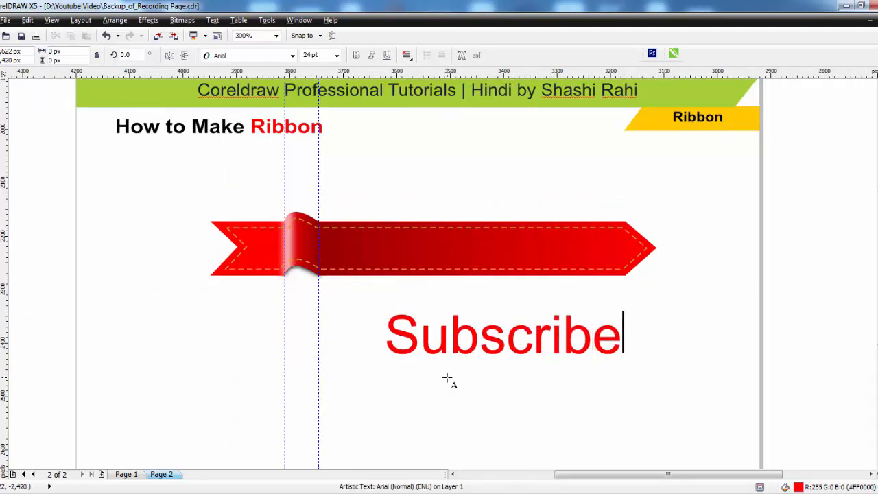
pyautogui.write(' my C')
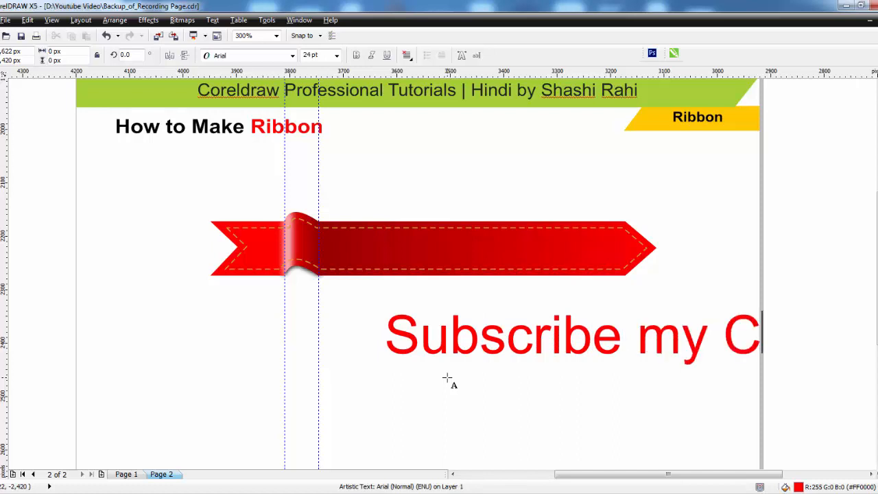